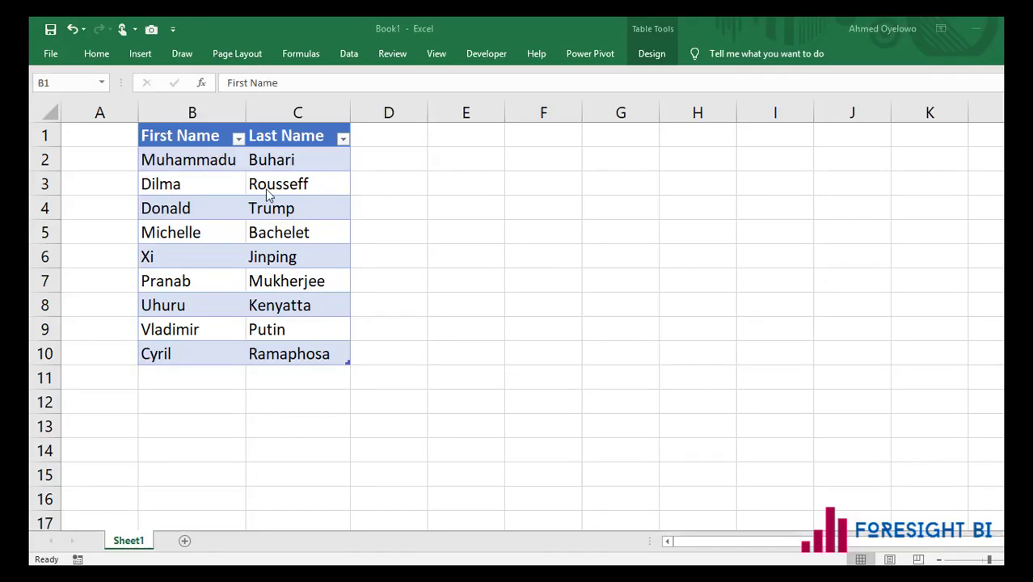
# Examine the First Name and Last Name columns of the table and the empty column D beside them.
pyautogui.click(179, 135)
pyautogui.click(279, 134)
pyautogui.click(185, 137)
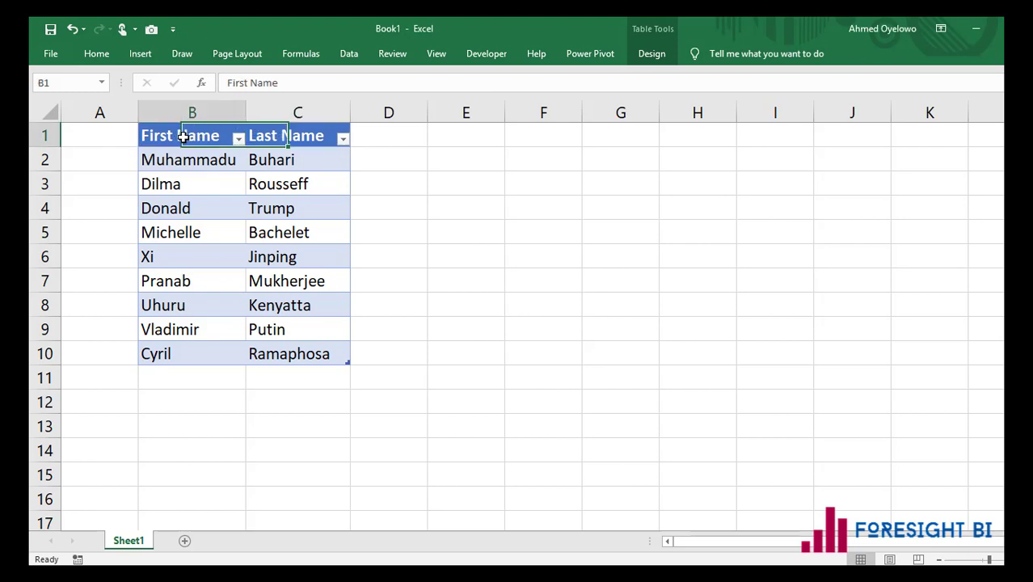
pyautogui.click(286, 136)
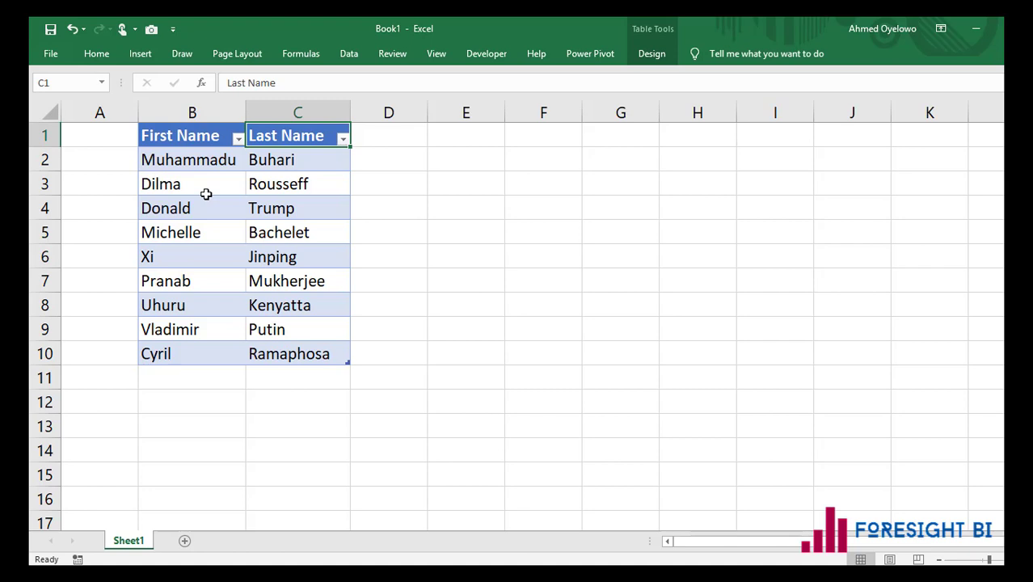
pyautogui.click(183, 158)
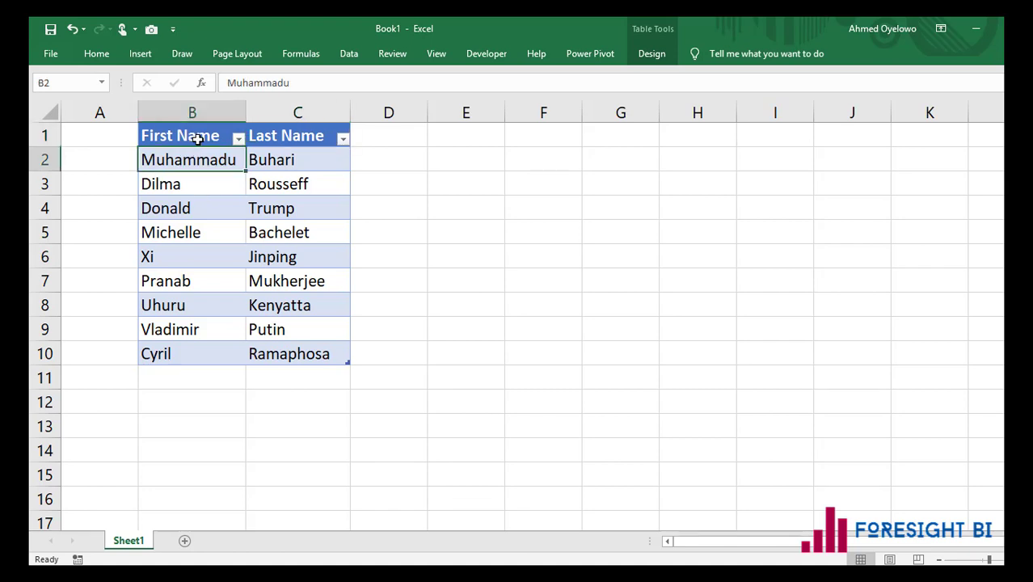
pyautogui.moveTo(190, 134); pyautogui.dragTo(286, 354)
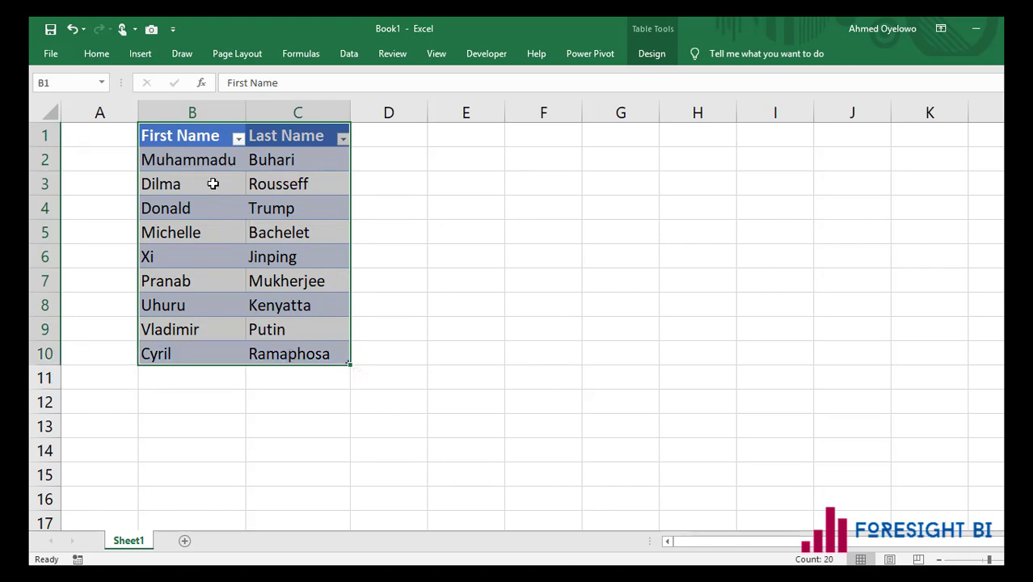
pyautogui.click(191, 146)
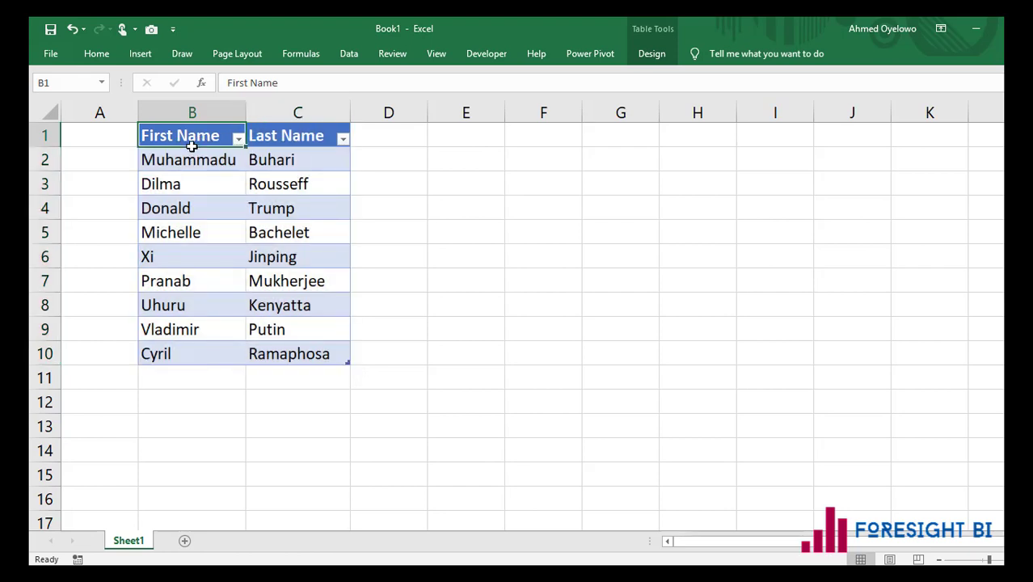
pyautogui.moveTo(188, 138); pyautogui.dragTo(277, 369)
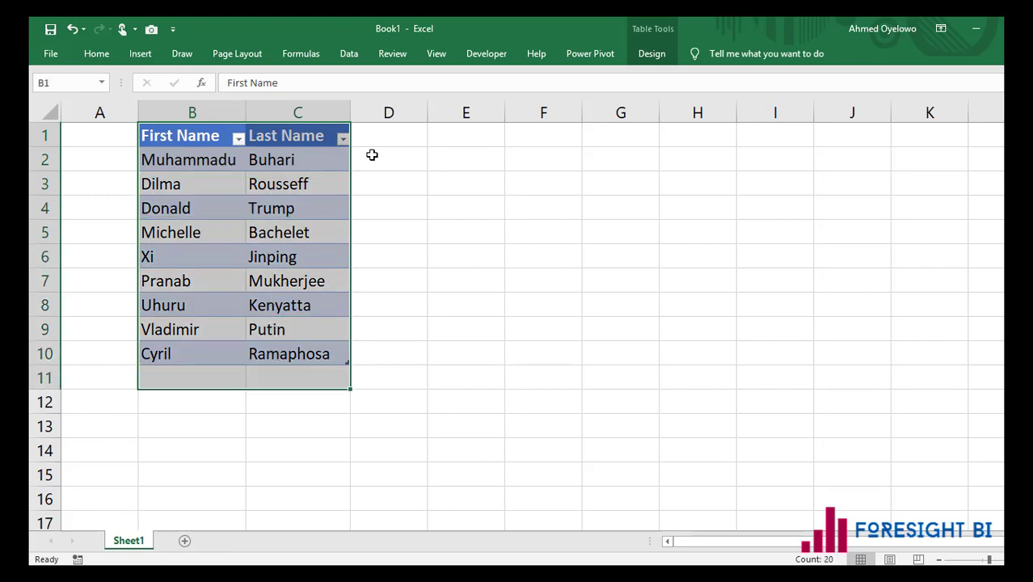
pyautogui.moveTo(384, 139); pyautogui.dragTo(385, 344)
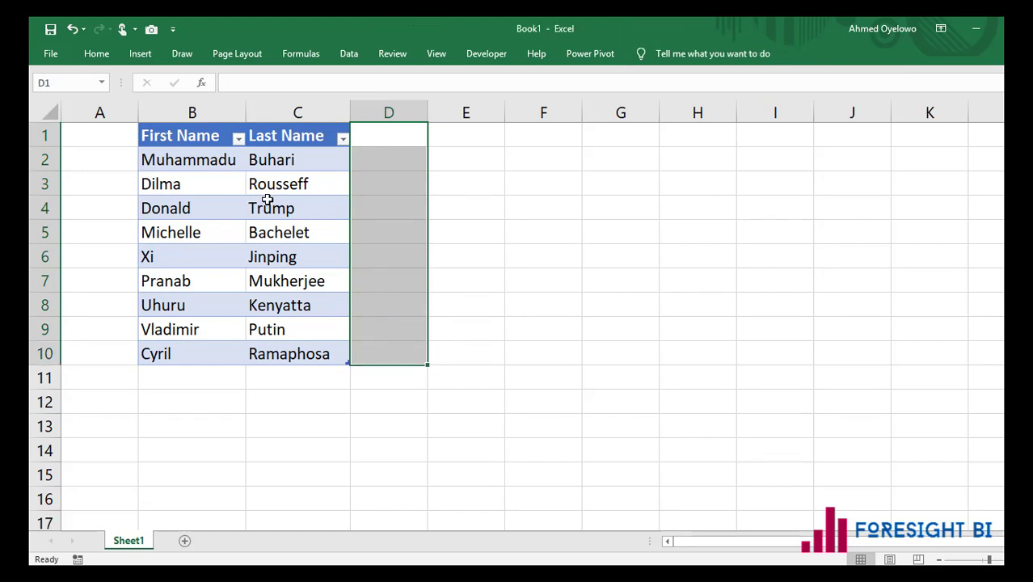
# Load the names table into the Power Query Editor as a query.
pyautogui.click(224, 187)
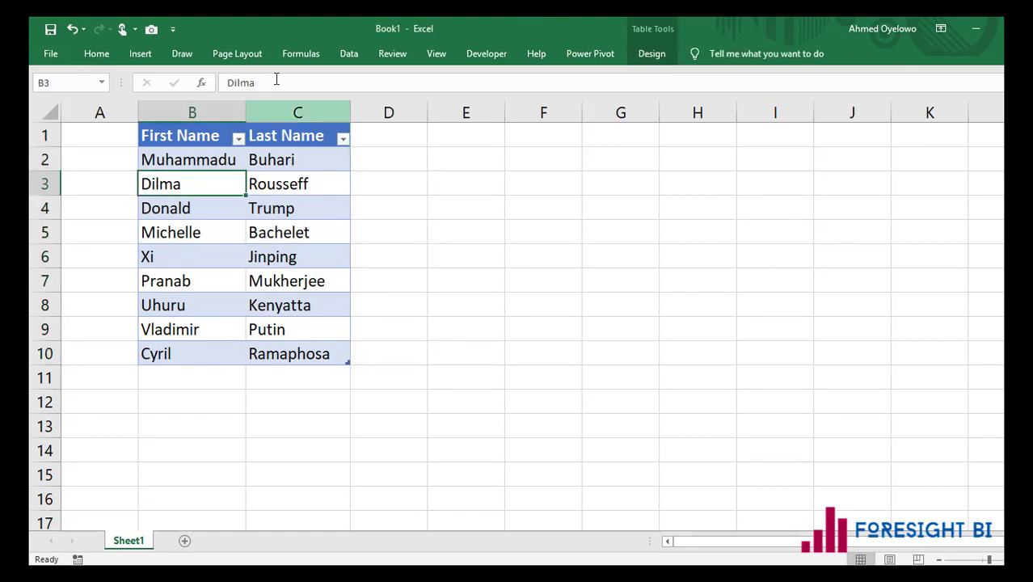
pyautogui.click(350, 56)
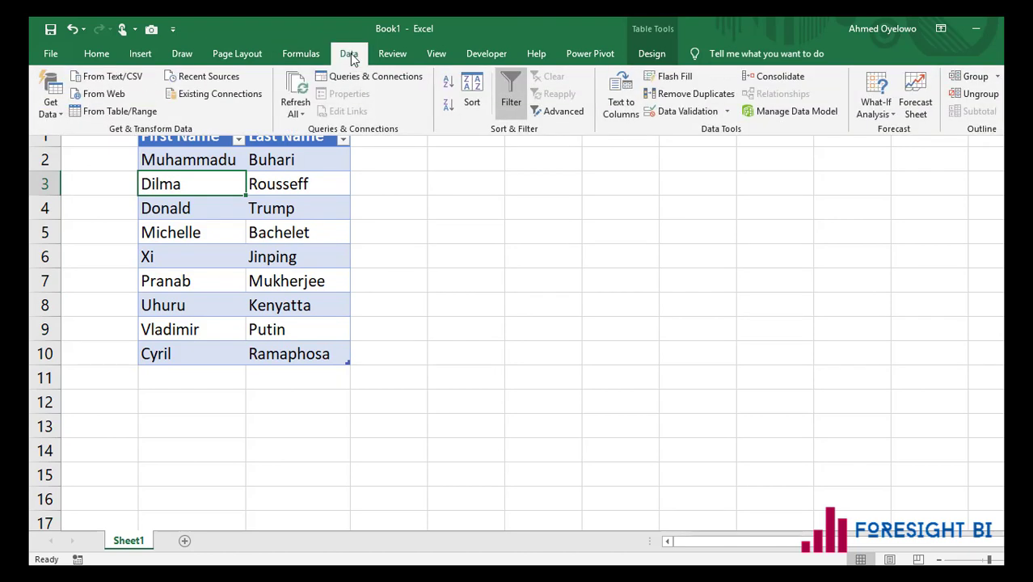
pyautogui.click(105, 113)
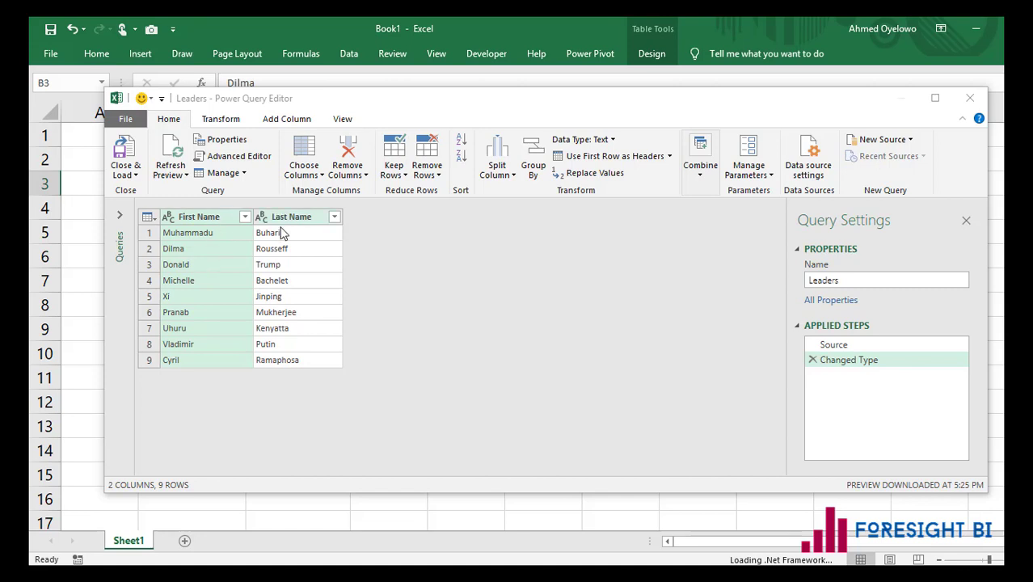
# Merge the First Name and Last Name columns in place into one column named Full Name, using a space as separator.
pyautogui.click(201, 222)
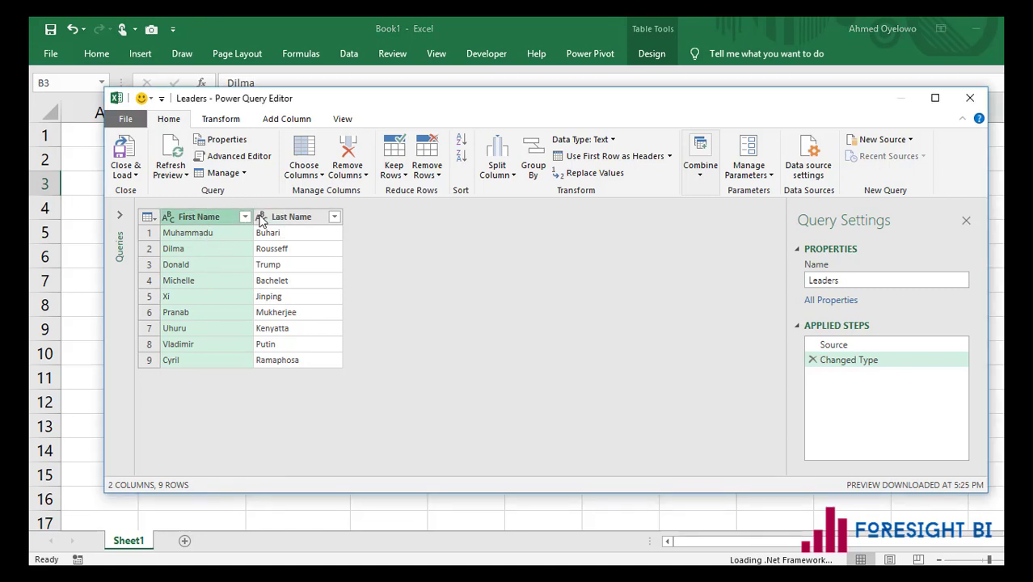
pyautogui.keyDown('ctrl'); pyautogui.click(294, 221); pyautogui.keyUp('ctrl')
pyautogui.keyDown('ctrl'); pyautogui.click(307, 223); pyautogui.keyUp('ctrl')
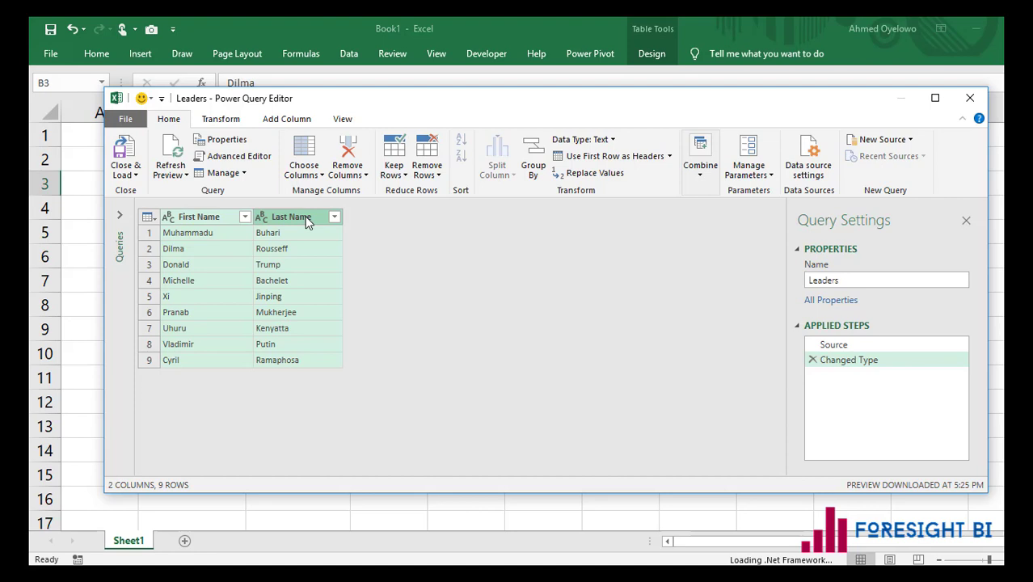
pyautogui.click(229, 121)
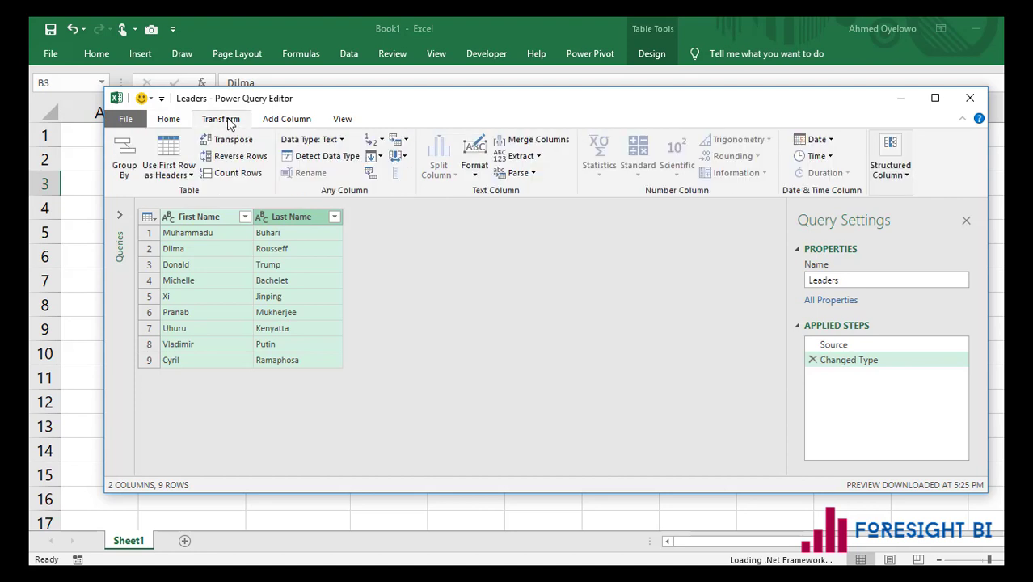
pyautogui.click(521, 141)
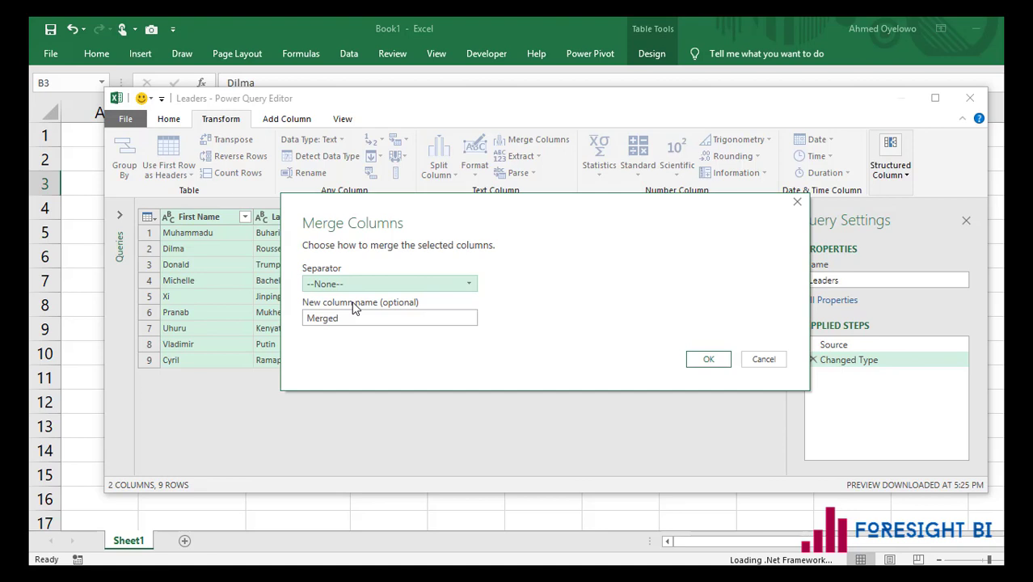
pyautogui.moveTo(451, 222); pyautogui.dragTo(505, 193)
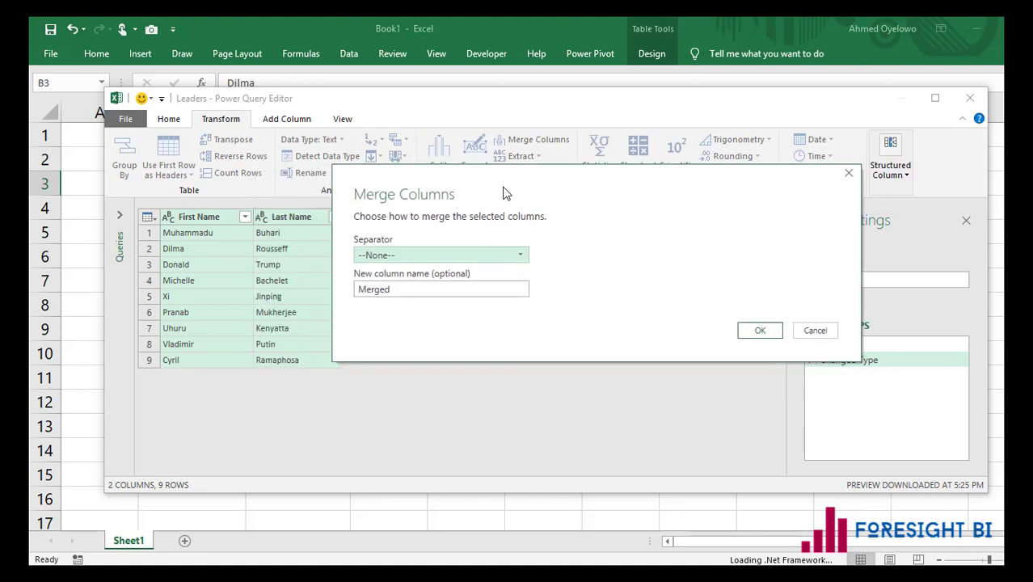
pyautogui.click(524, 257)
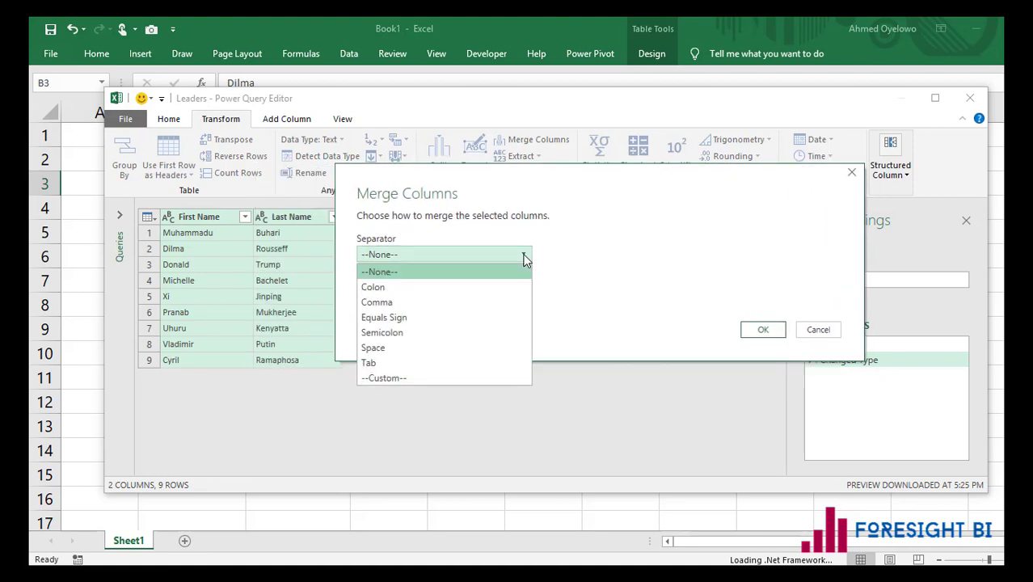
pyautogui.click(402, 347)
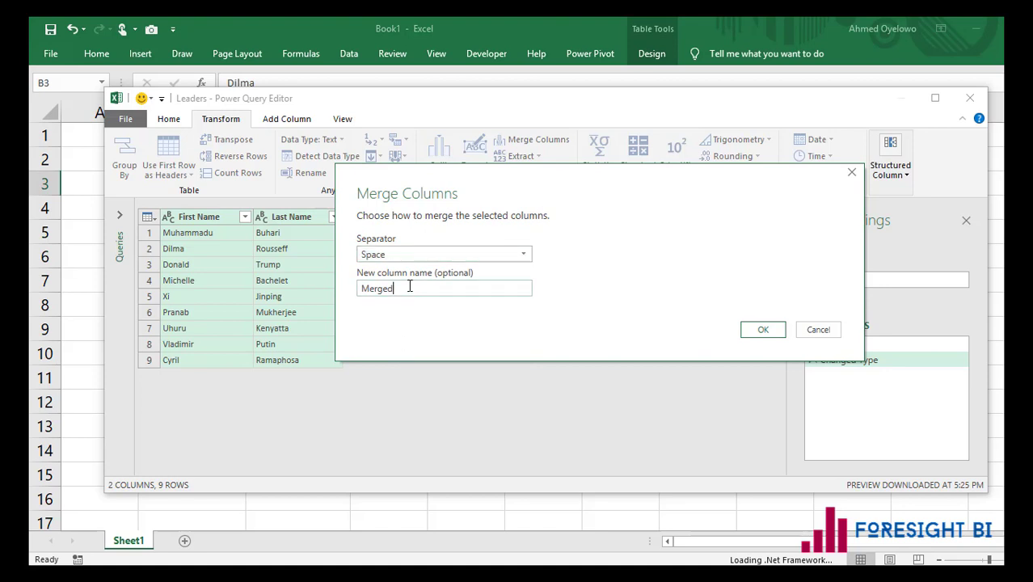
pyautogui.moveTo(413, 288); pyautogui.dragTo(361, 288)
pyautogui.write('Full Name')
pyautogui.click(762, 330)
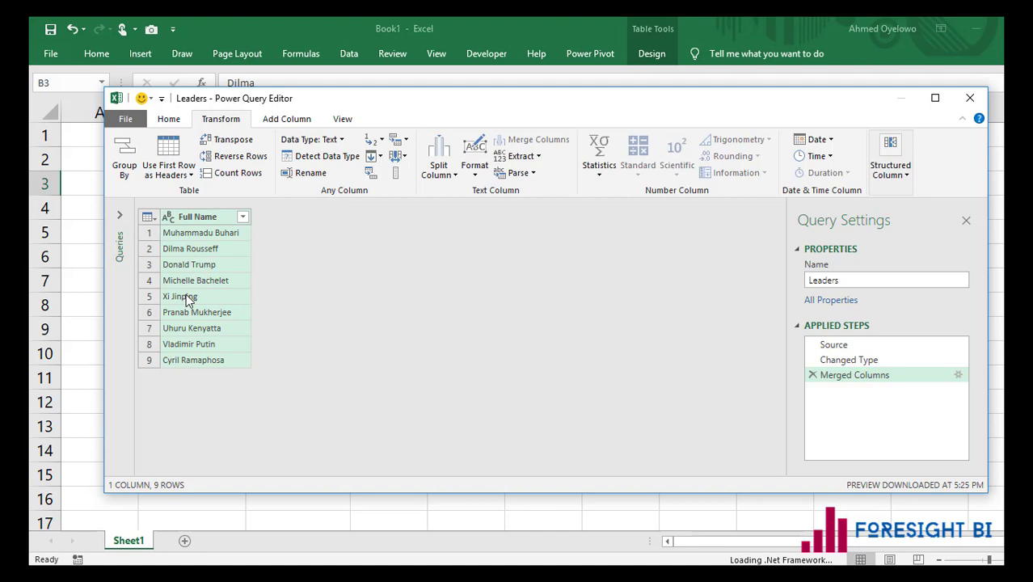
# Remove the Merged Columns step and add a new Full Name column that merges First Name and Last Name with a space separator.
pyautogui.click(812, 375)
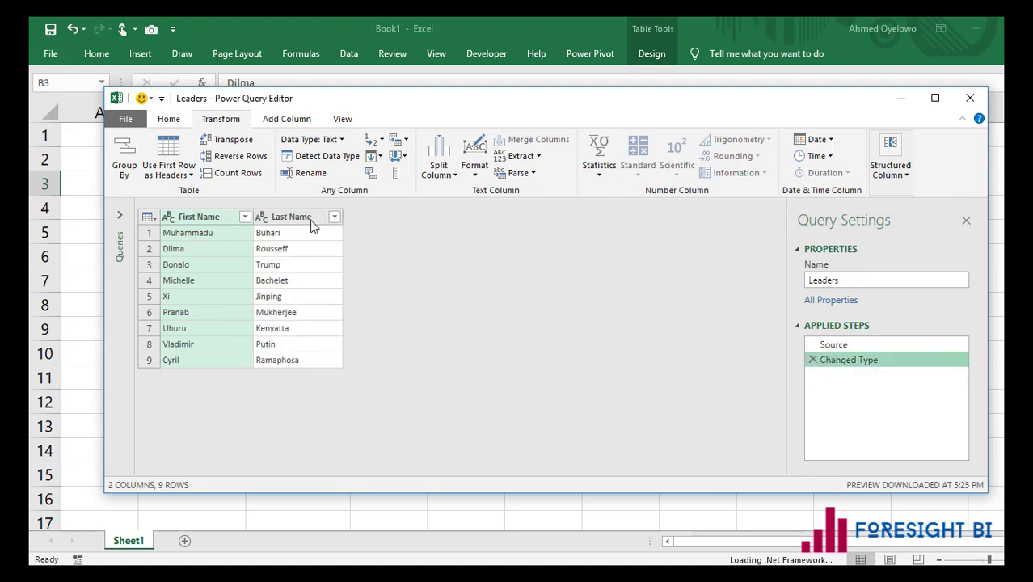
pyautogui.click(198, 217)
pyautogui.keyDown('ctrl'); pyautogui.click(298, 222); pyautogui.keyUp('ctrl')
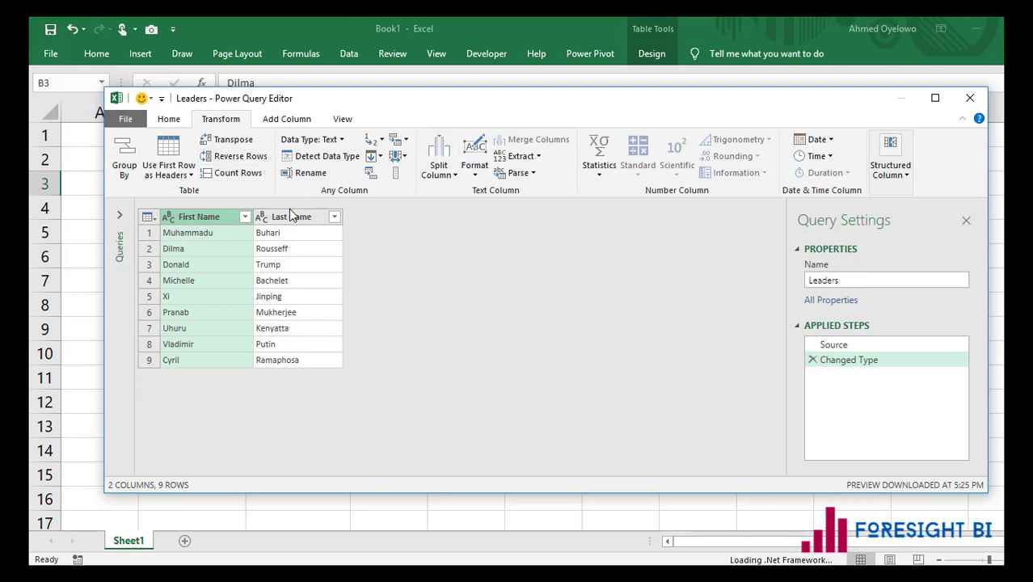
pyautogui.keyDown('ctrl'); pyautogui.click(298, 219); pyautogui.keyUp('ctrl')
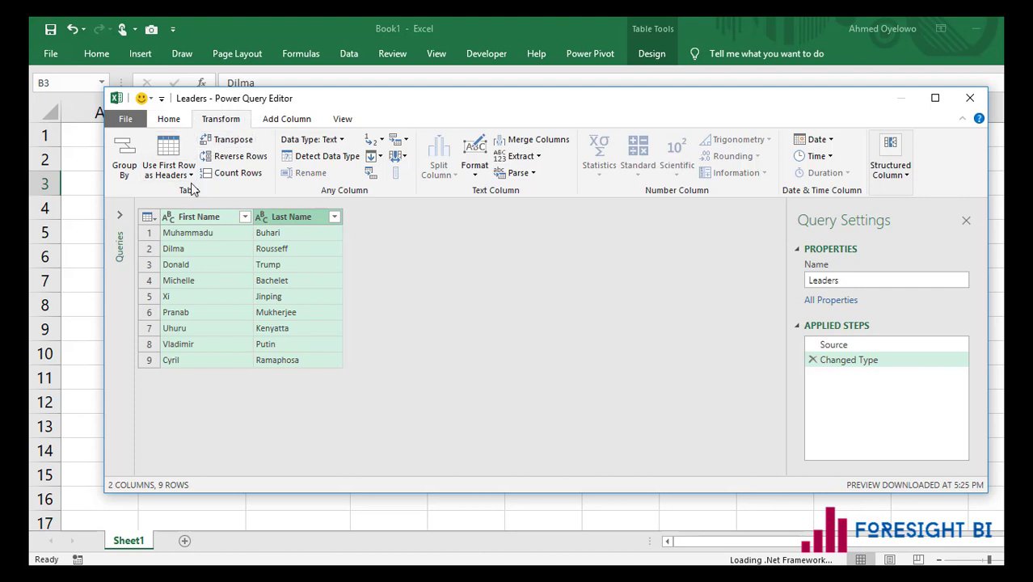
pyautogui.click(285, 119)
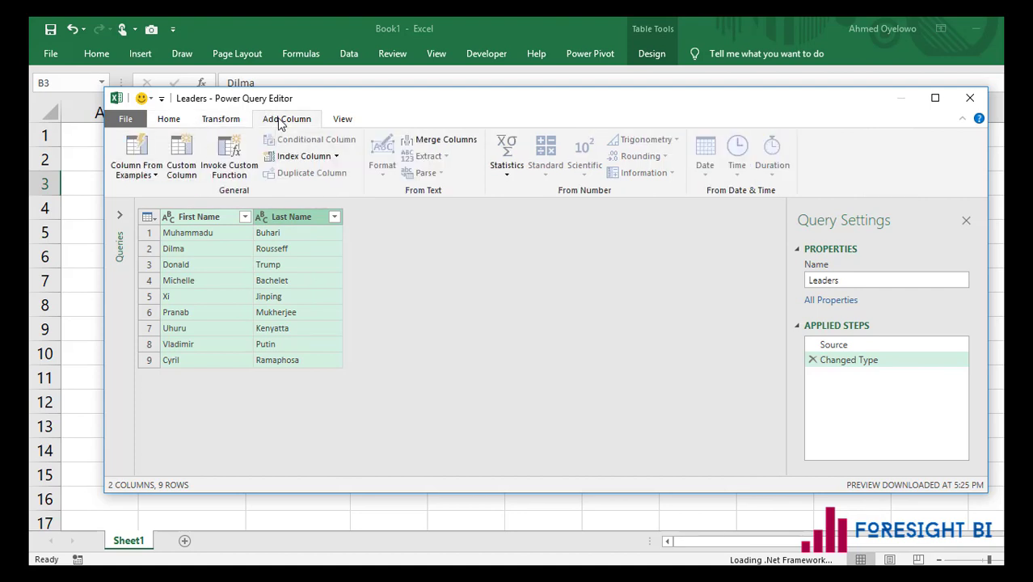
pyautogui.click(436, 143)
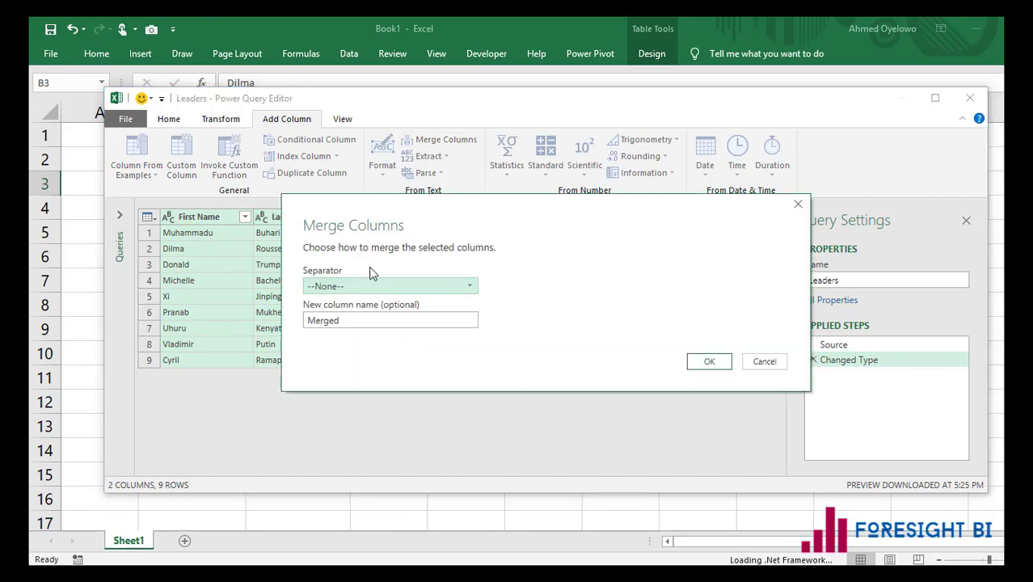
pyautogui.click(361, 285)
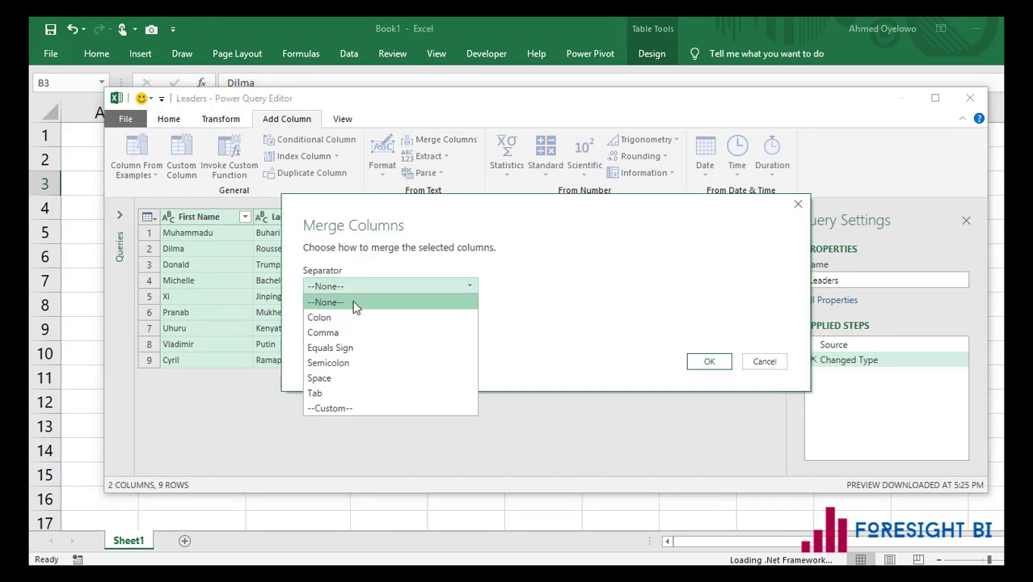
pyautogui.click(336, 376)
pyautogui.moveTo(366, 322); pyautogui.dragTo(294, 320)
pyautogui.write('Full Name')
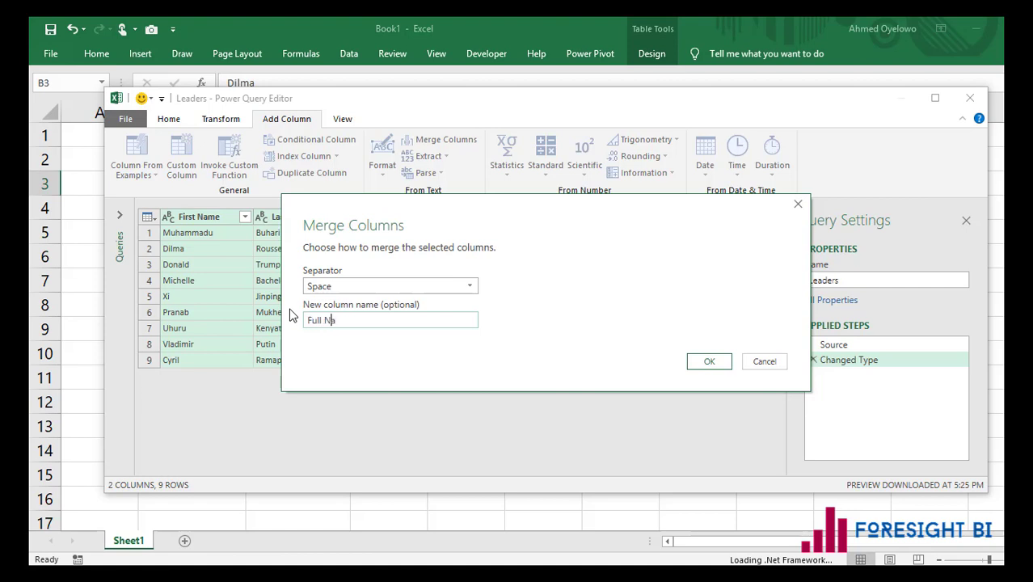
pyautogui.click(710, 361)
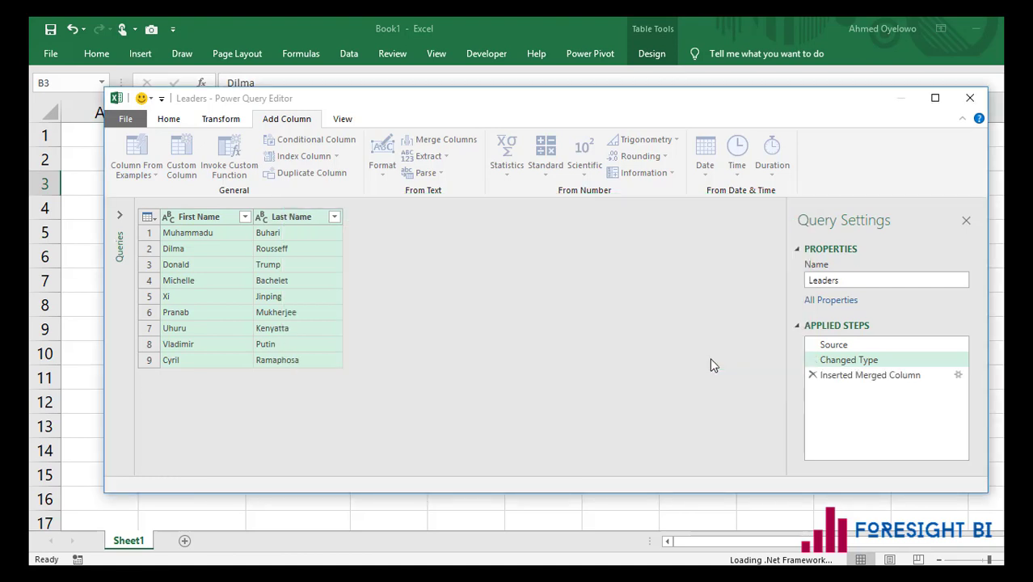
# Review the First Name, Last Name and Full Name columns, and delete the Inserted Merged Column step from the query.
pyautogui.click(190, 217)
pyautogui.click(288, 220)
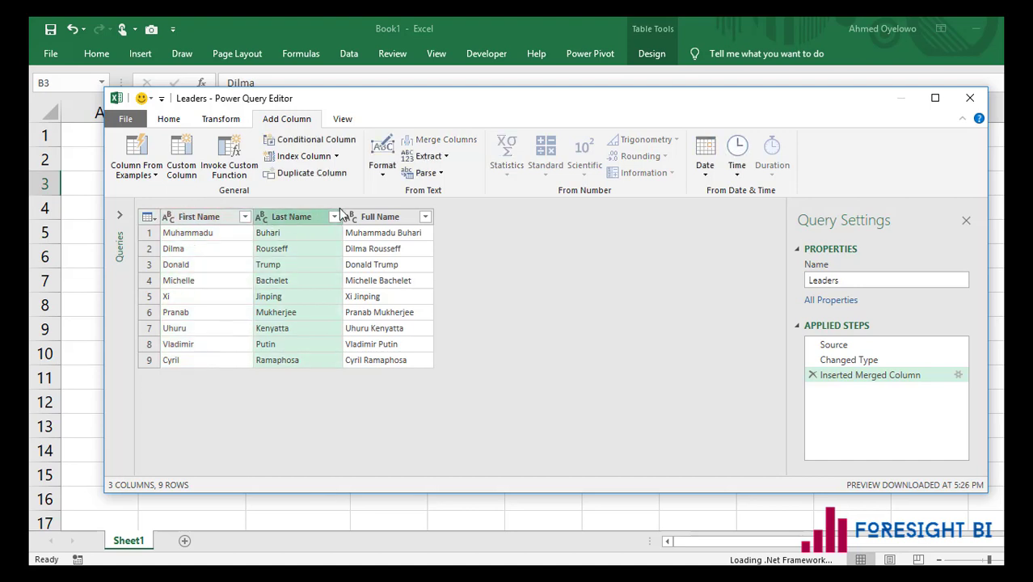
pyautogui.click(385, 218)
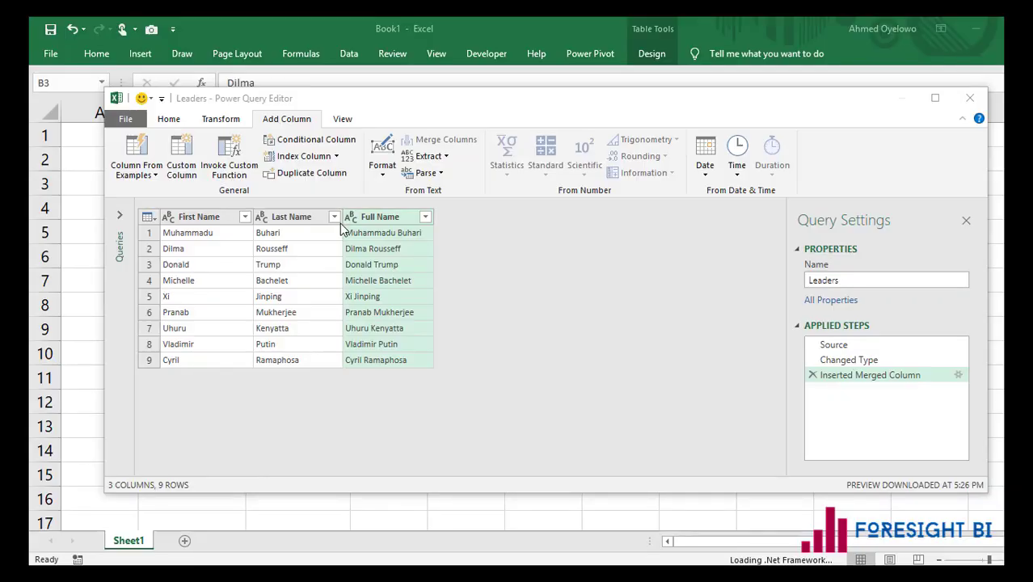
pyautogui.click(223, 121)
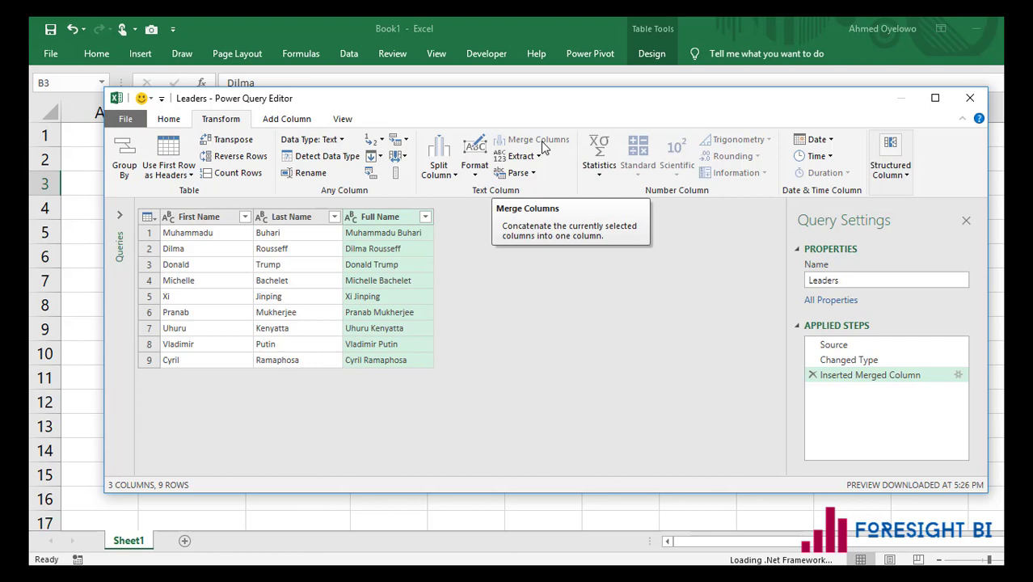
pyautogui.click(289, 120)
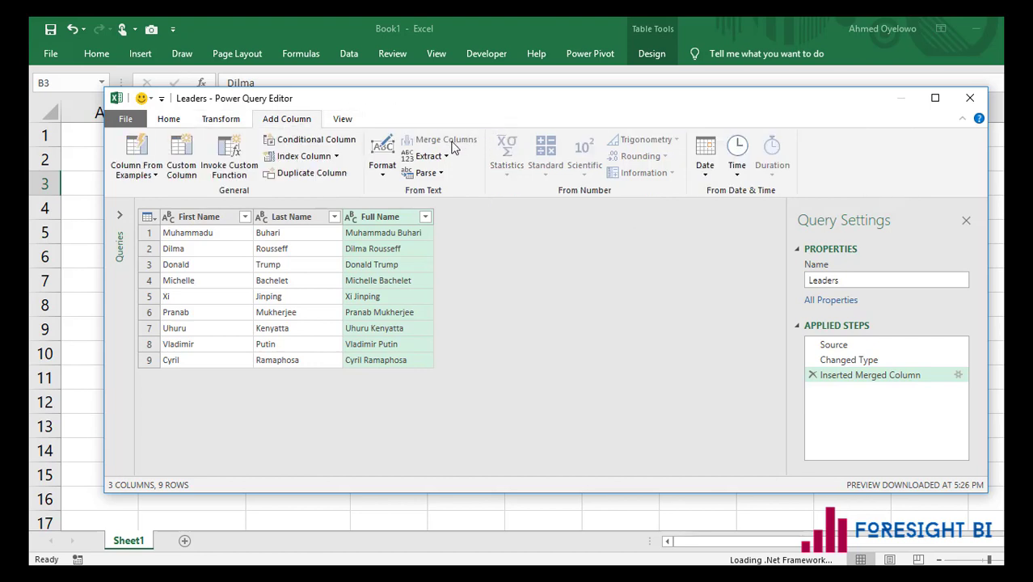
pyautogui.click(812, 376)
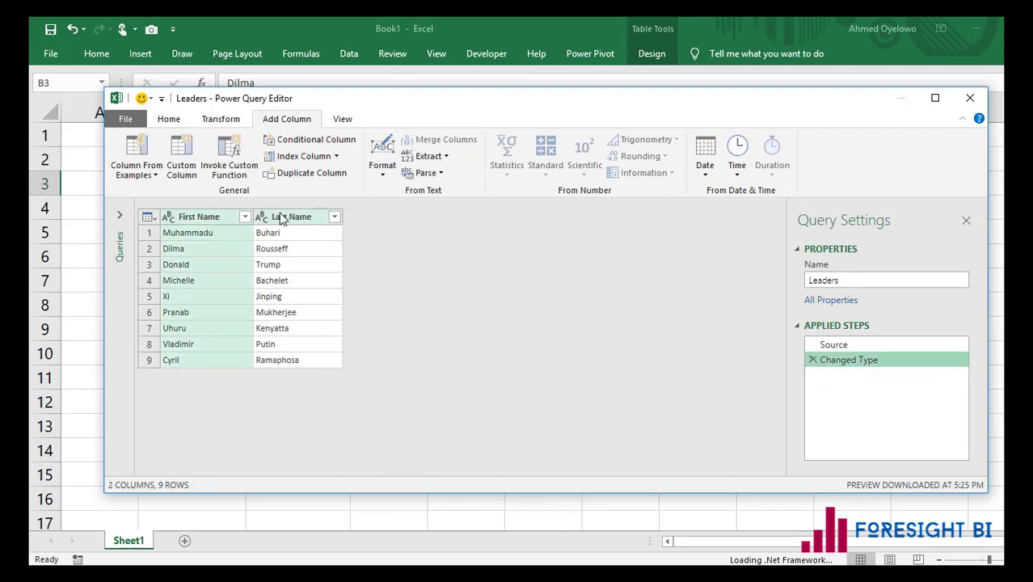
# Select the First Name and Last Name columns and compare the Merge Columns command for transforming existing columns with the one for adding a column.
pyautogui.click(220, 121)
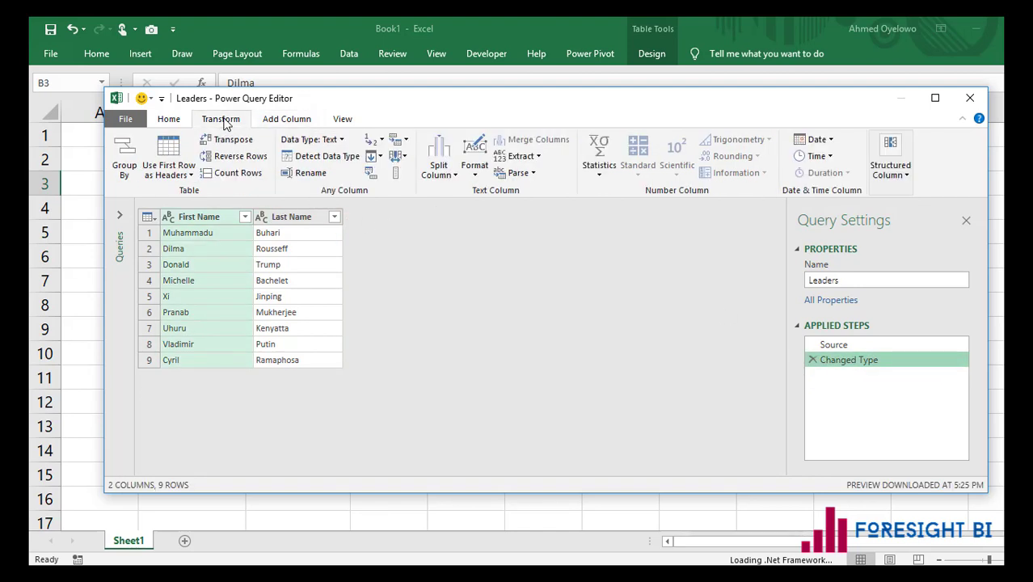
pyautogui.keyDown('ctrl'); pyautogui.click(298, 217); pyautogui.keyUp('ctrl')
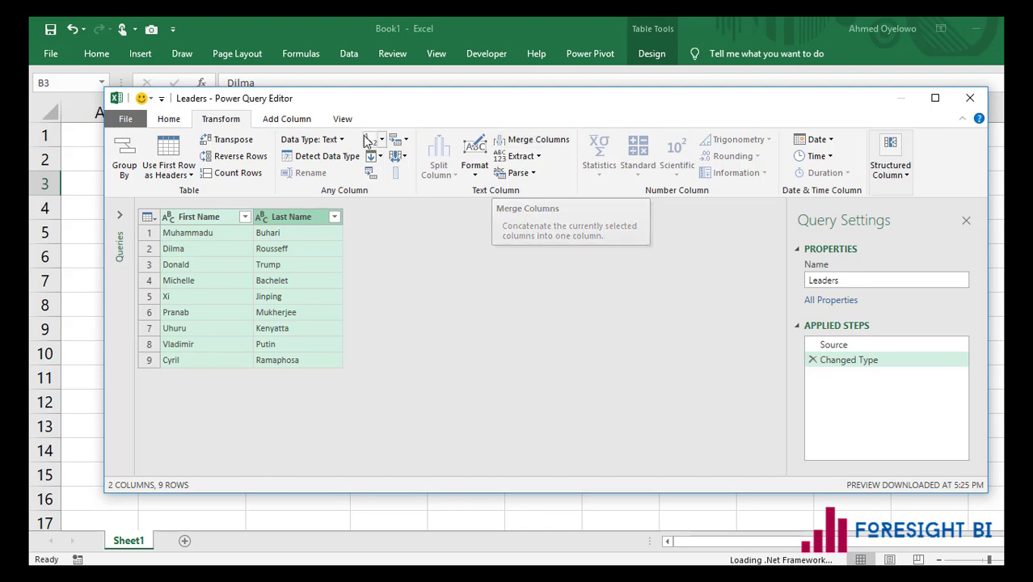
pyautogui.click(287, 119)
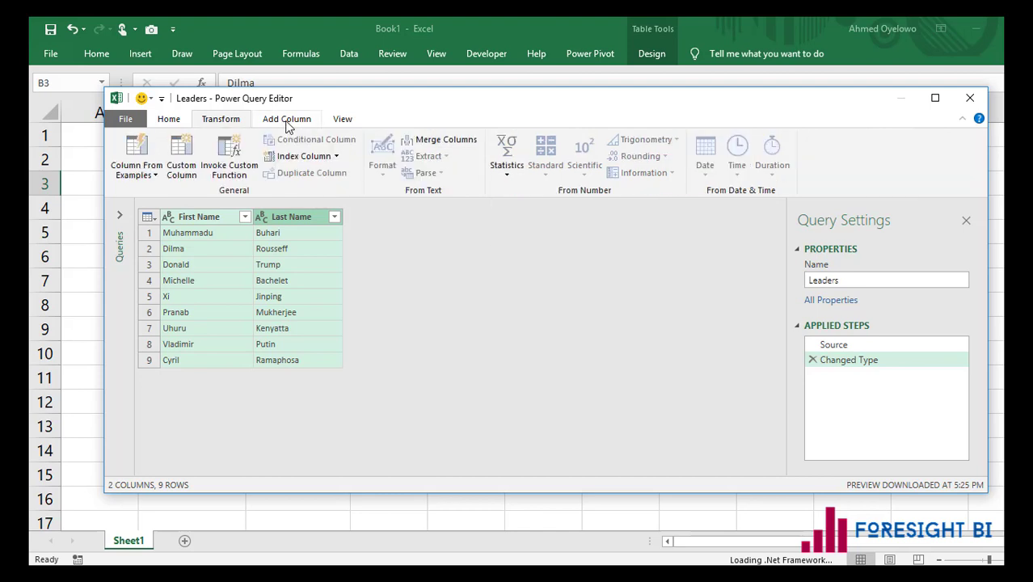
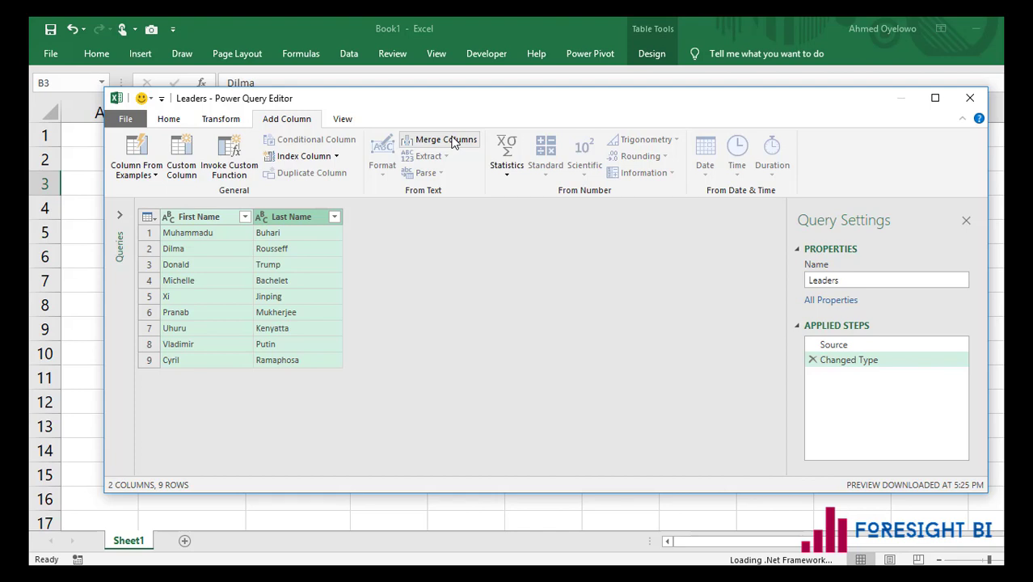
# Merge the selected First Name and Last Name columns in place with a space separator, naming the result Full Name.
pyautogui.click(220, 121)
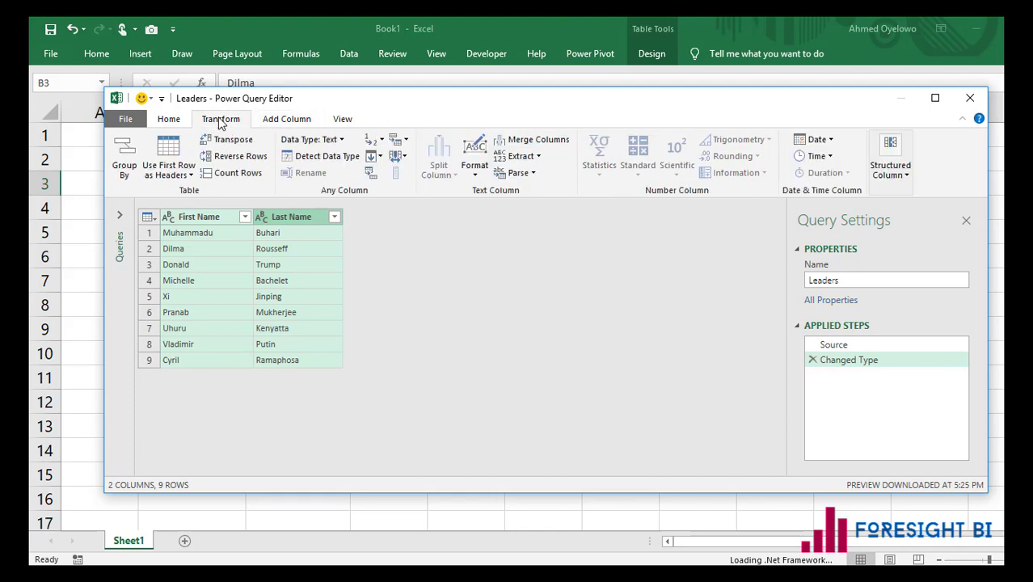
pyautogui.click(548, 141)
pyautogui.click(432, 287)
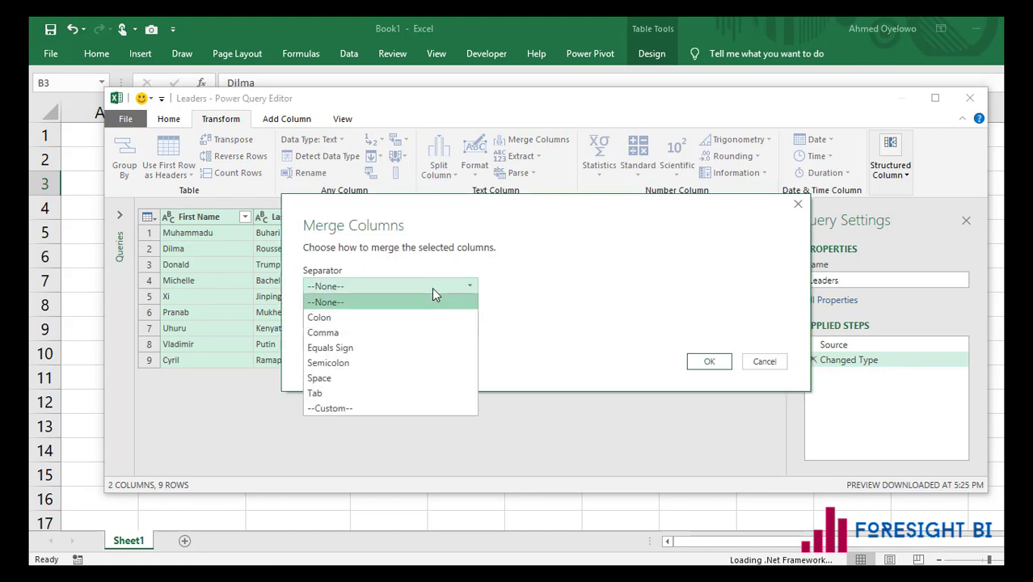
pyautogui.click(368, 378)
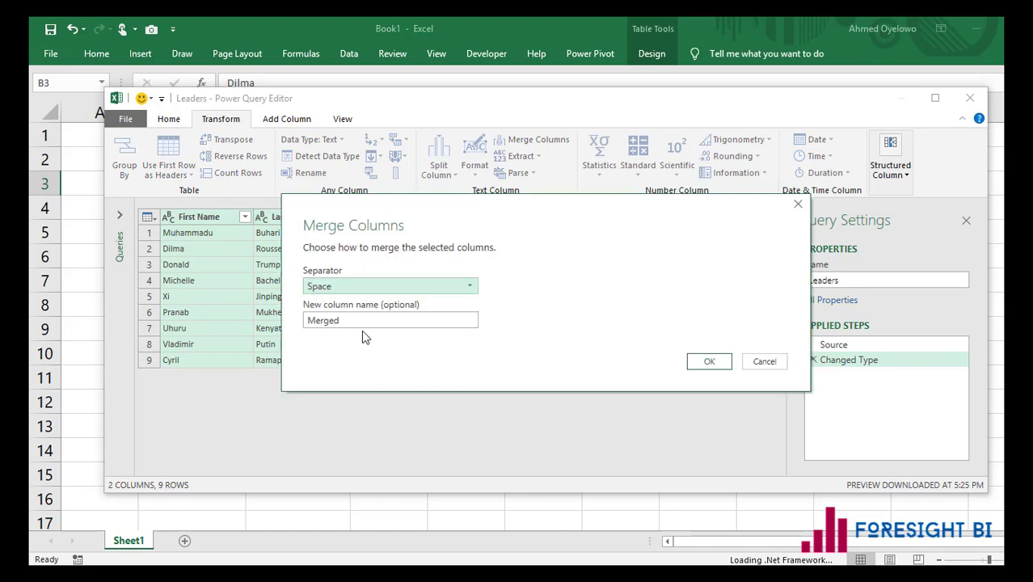
pyautogui.hotkey('ctrl', 'a')
pyautogui.write('F')
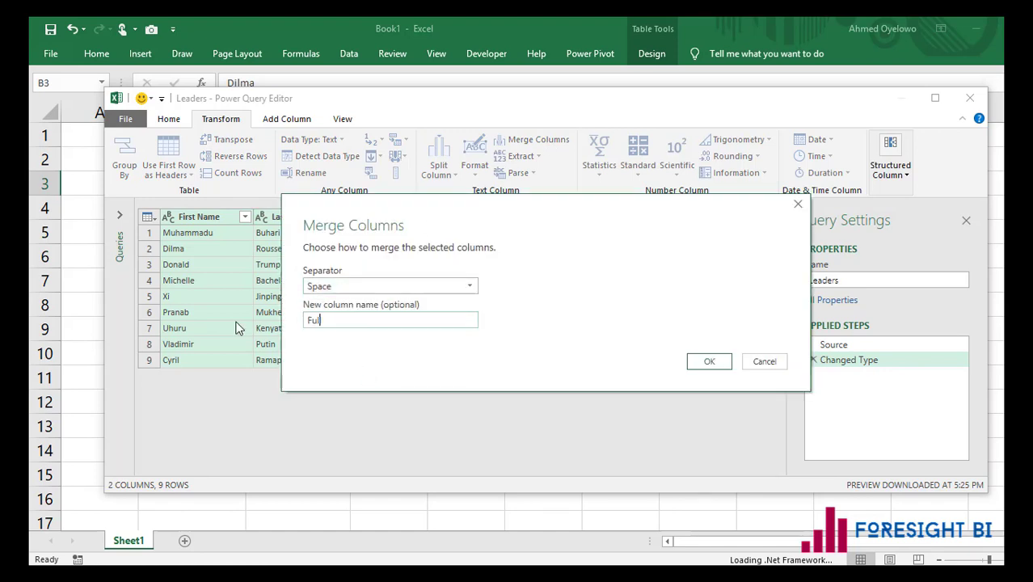
pyautogui.write('ull Name')
pyautogui.click(703, 362)
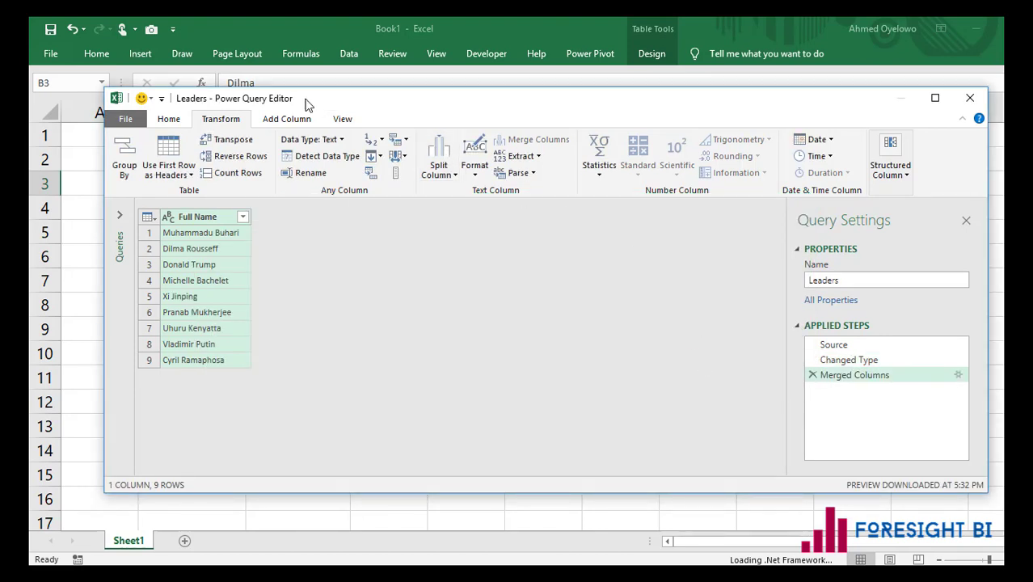
# Show the formula bar, expand it, and examine the Table.CombineColumns formula behind the Merged Columns step.
pyautogui.click(343, 118)
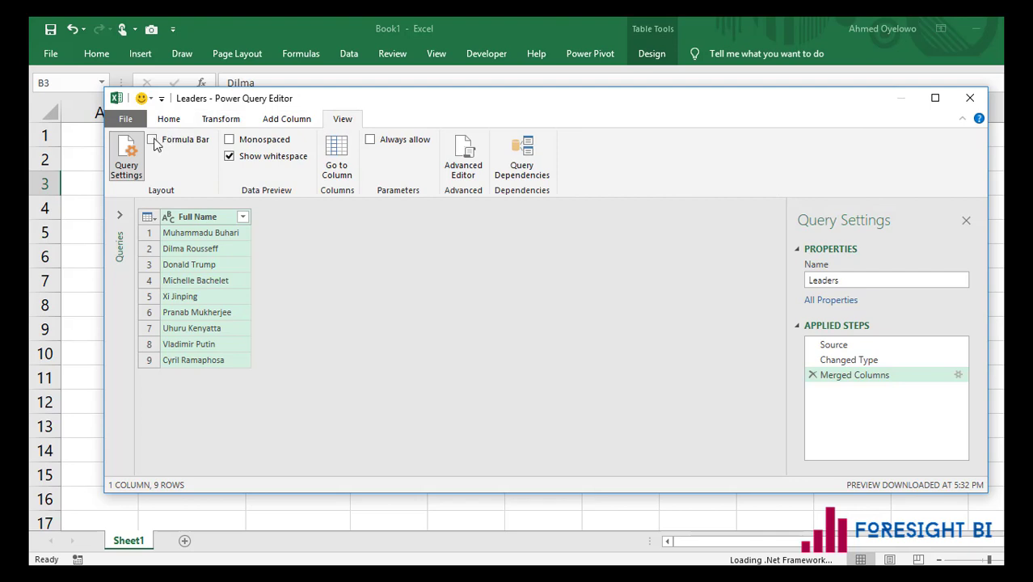
pyautogui.click(152, 140)
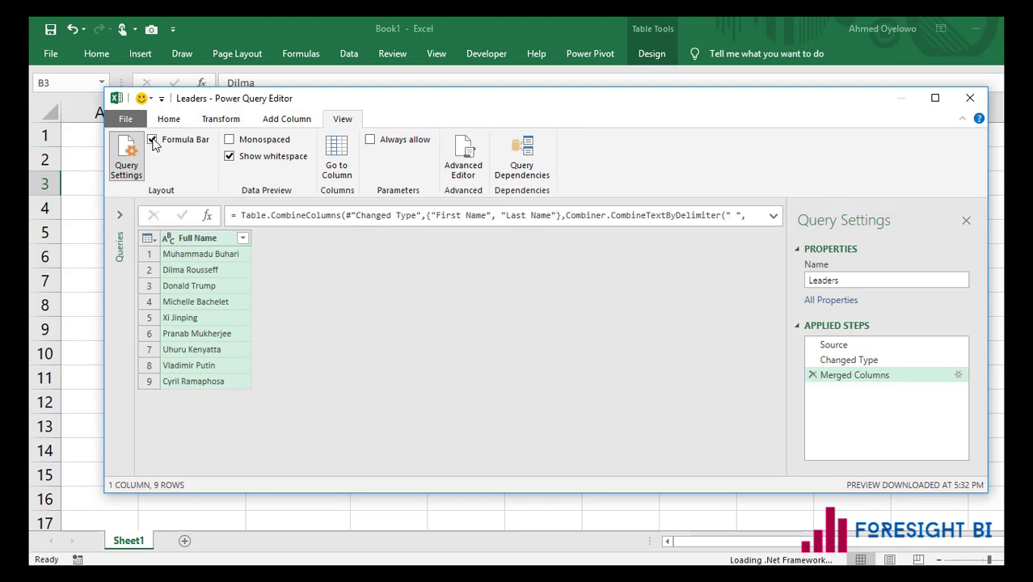
pyautogui.click(774, 216)
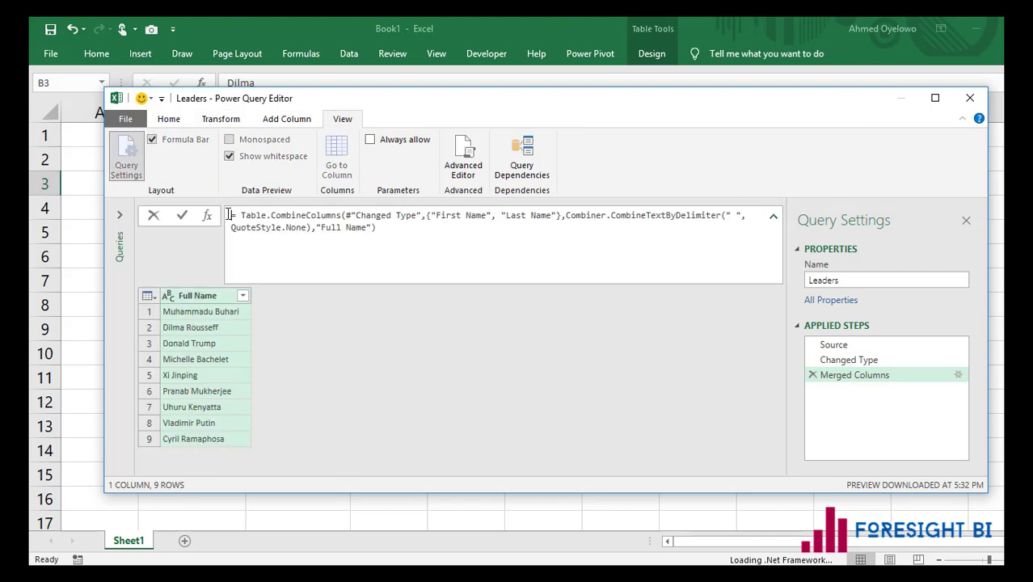
pyautogui.moveTo(240, 215); pyautogui.dragTo(406, 224)
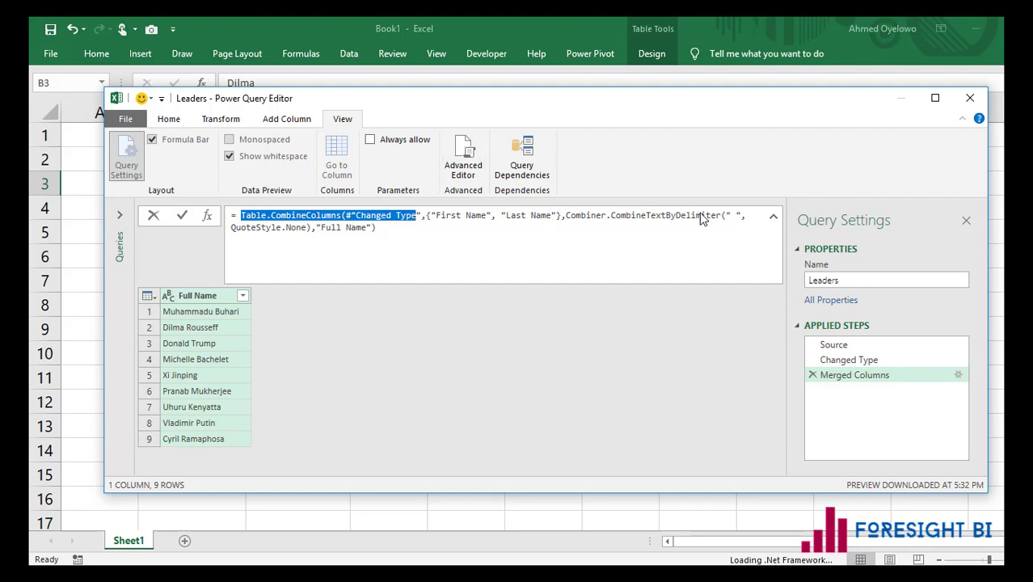
# Collapse the expanded formula and delete the Merged Columns step from the query.
pyautogui.click(815, 382)
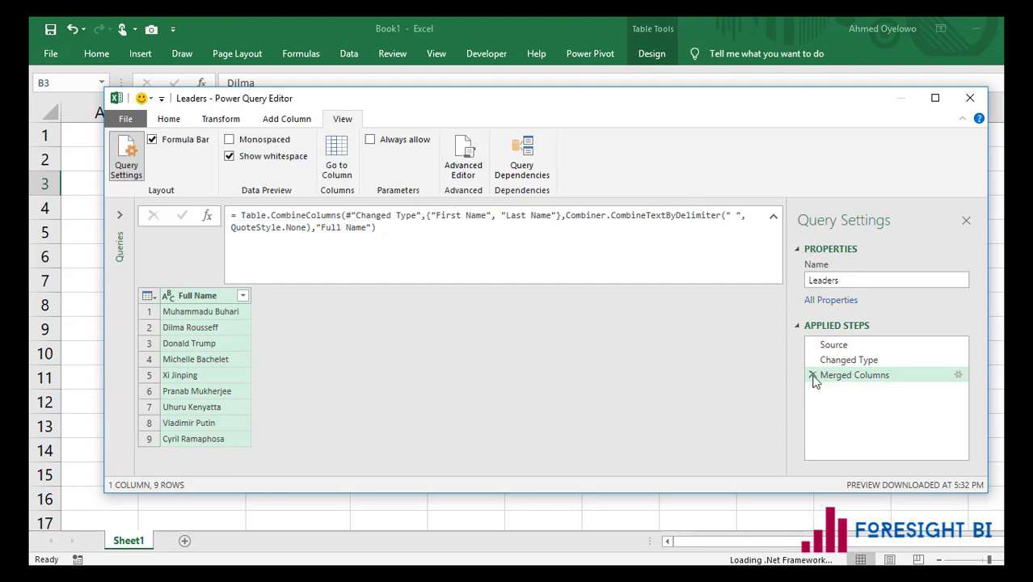
pyautogui.click(774, 216)
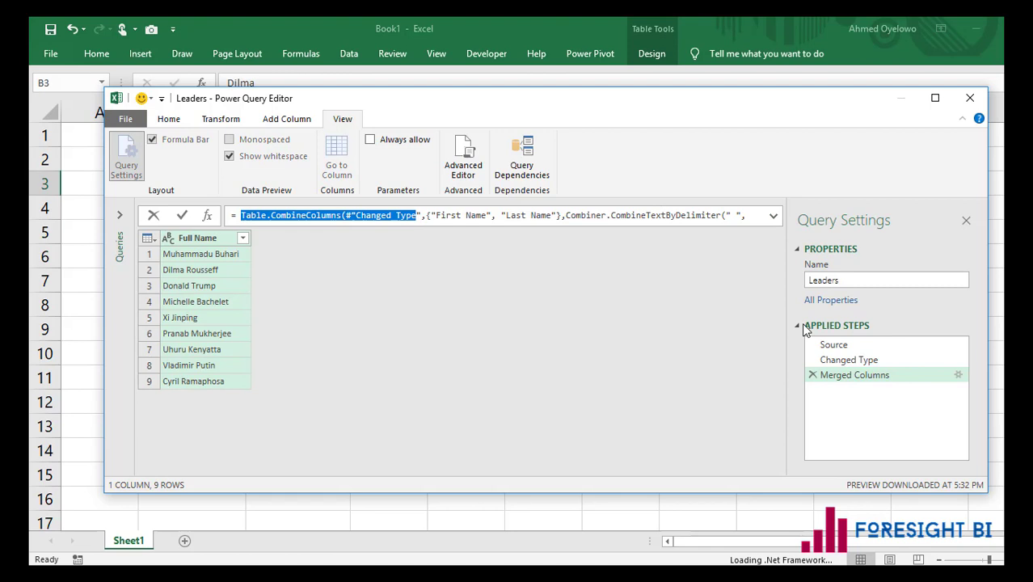
pyautogui.click(815, 381)
pyautogui.click(814, 377)
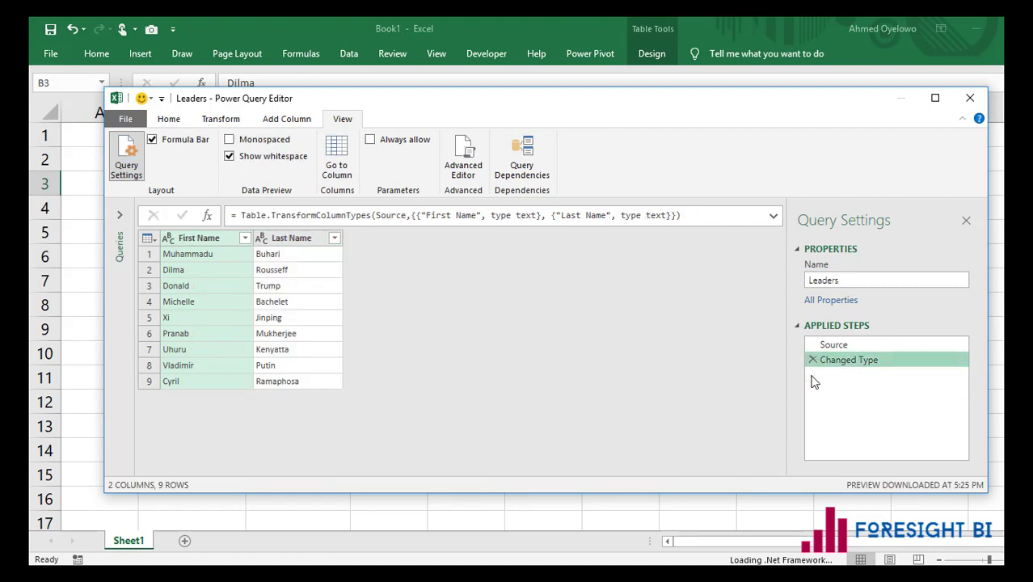
# Add a new column named Full Name that merges First Name and Last Name with a space, keeping both original columns.
pyautogui.click(299, 239)
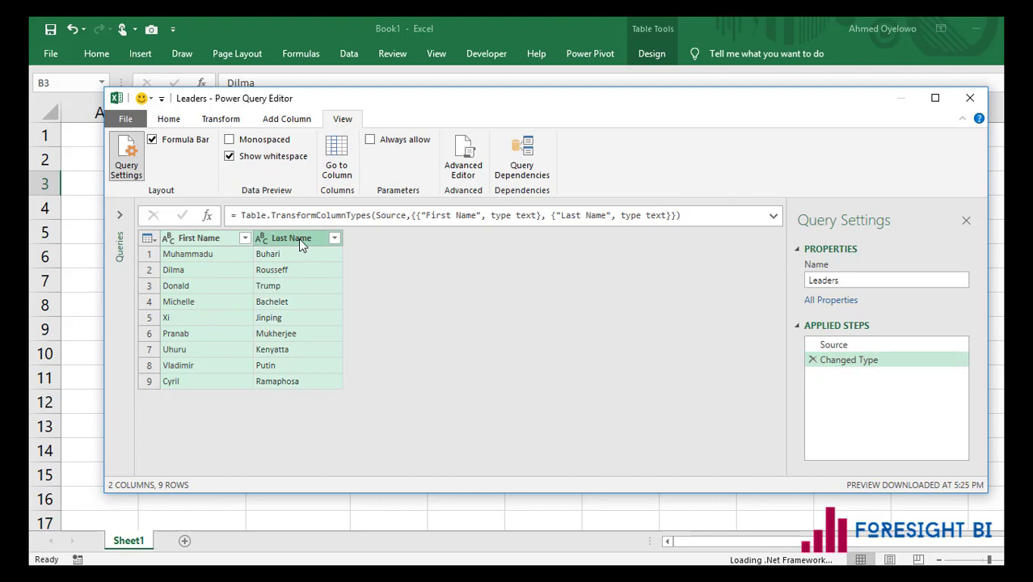
pyautogui.click(283, 121)
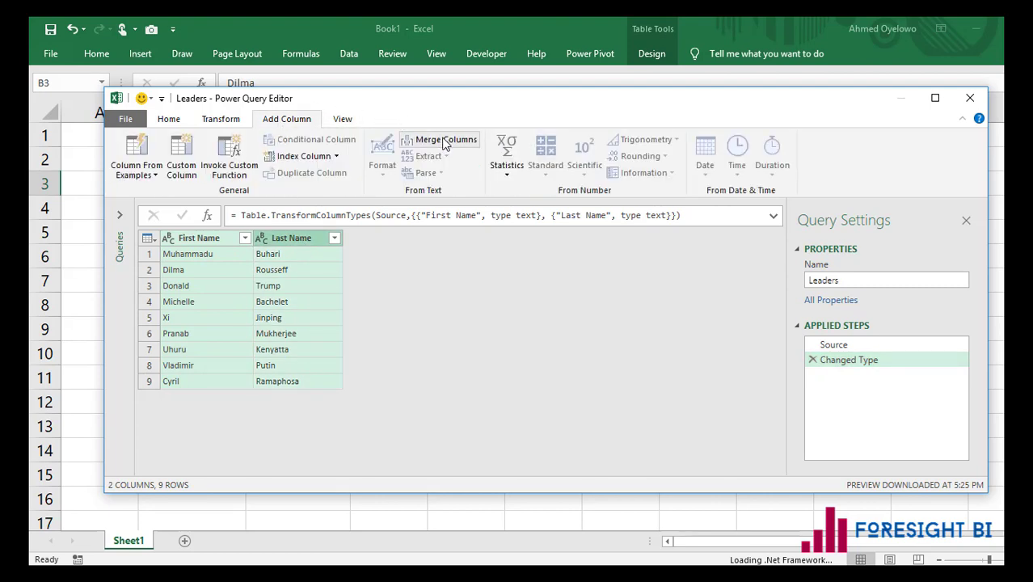
pyautogui.click(444, 143)
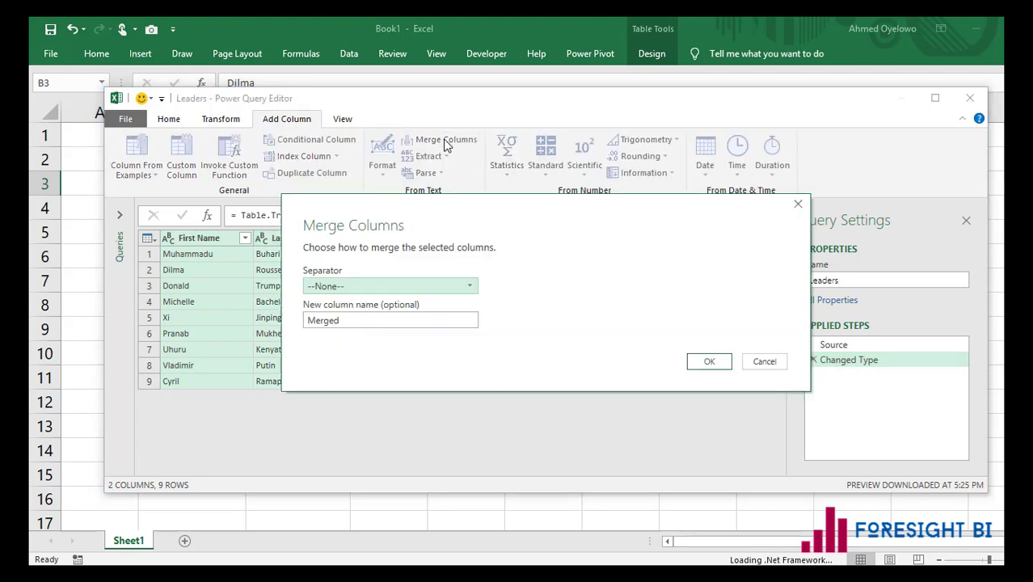
pyautogui.click(465, 287)
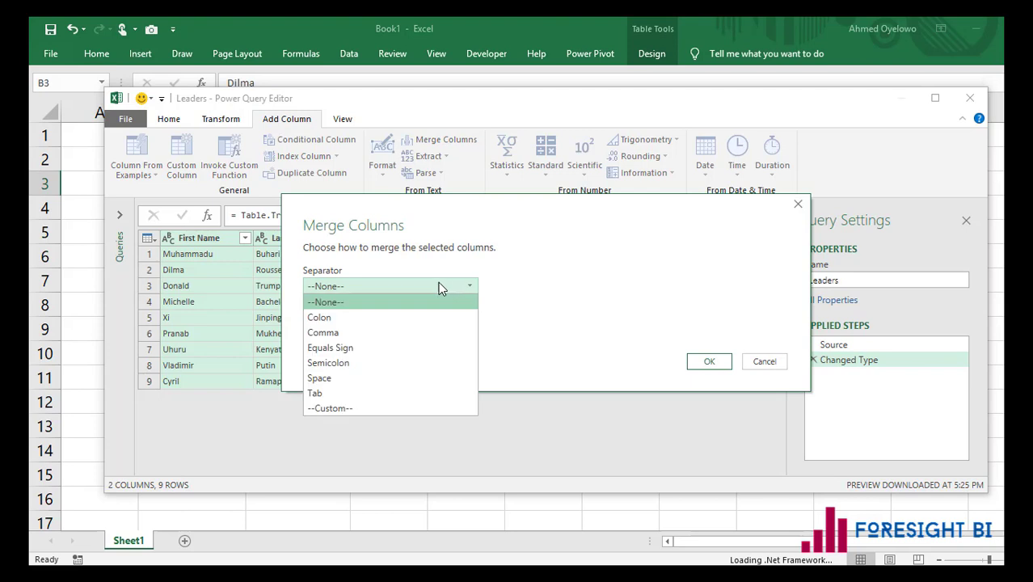
pyautogui.click(339, 378)
pyautogui.click(338, 321)
pyautogui.moveTo(339, 321); pyautogui.dragTo(263, 317)
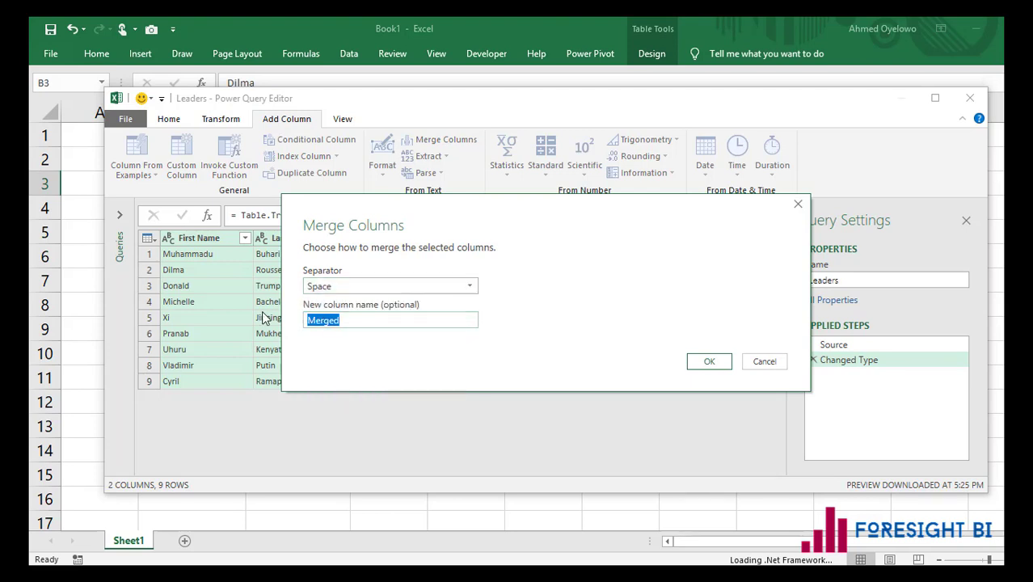
pyautogui.write('Full Name')
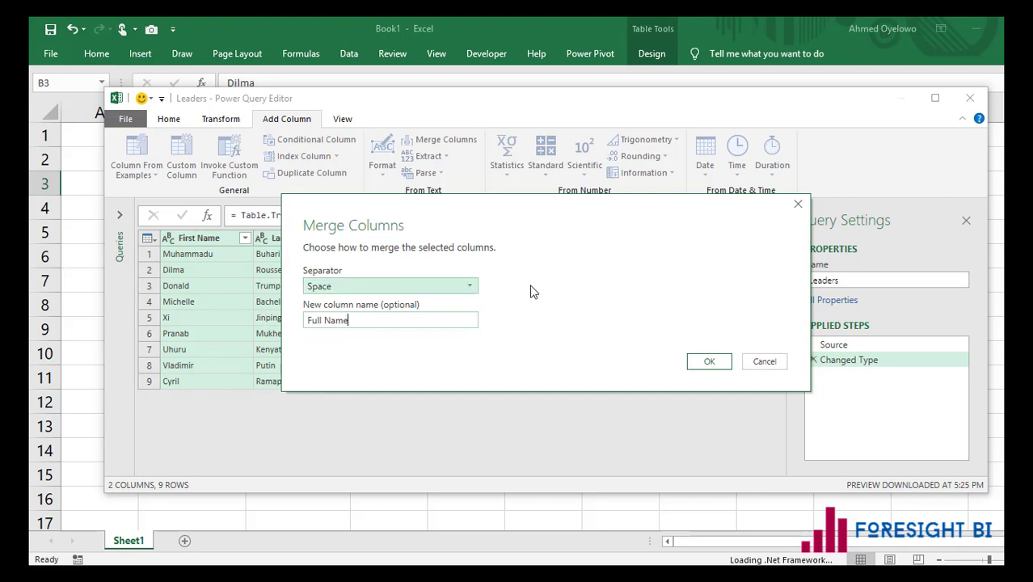
pyautogui.click(709, 363)
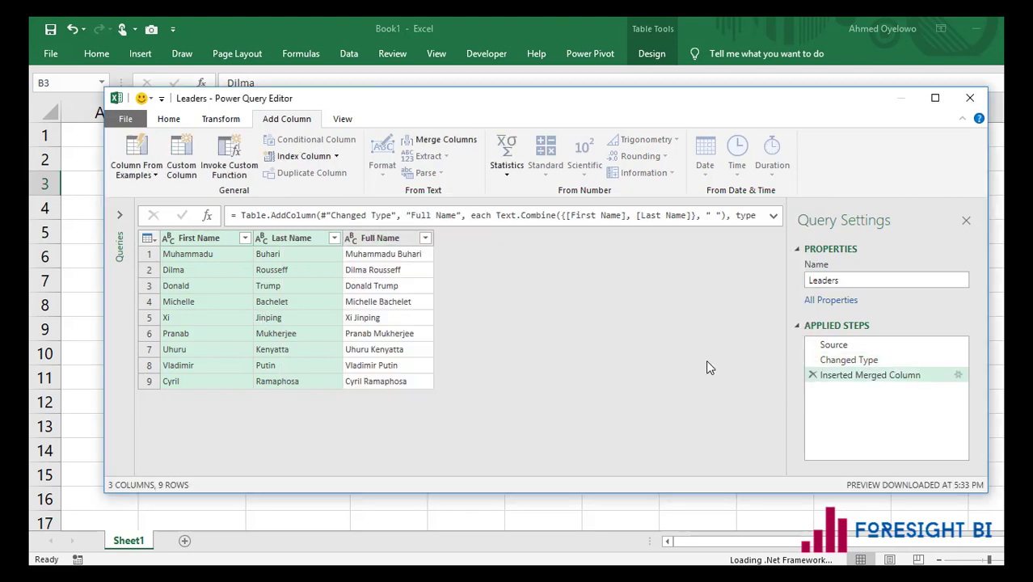
# Examine the full Table.AddColumn formula of the Inserted Merged Column step, including its Text.Combine part, and collapse it again.
pyautogui.click(774, 216)
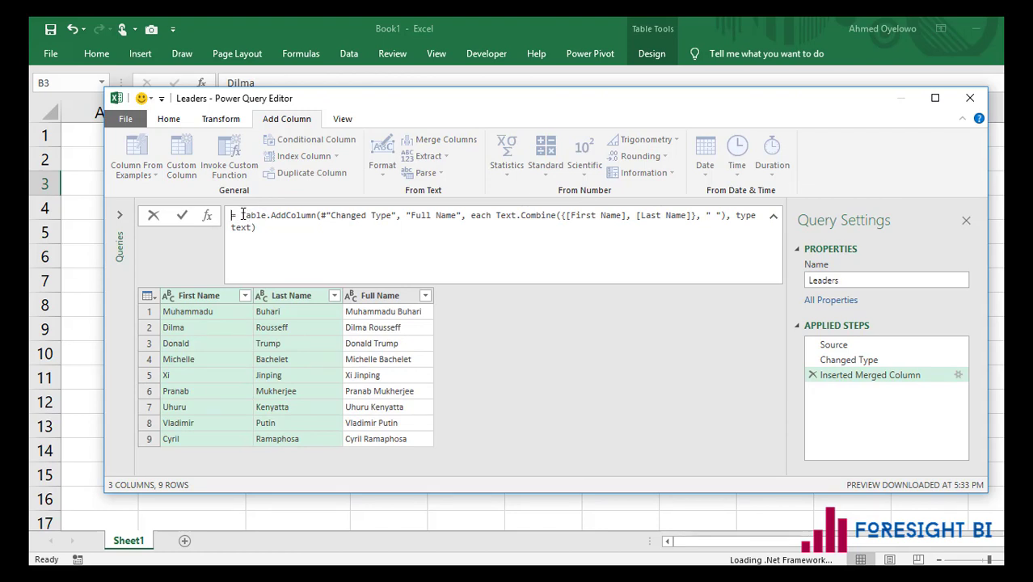
pyautogui.moveTo(241, 215); pyautogui.dragTo(676, 218)
pyautogui.click(502, 215)
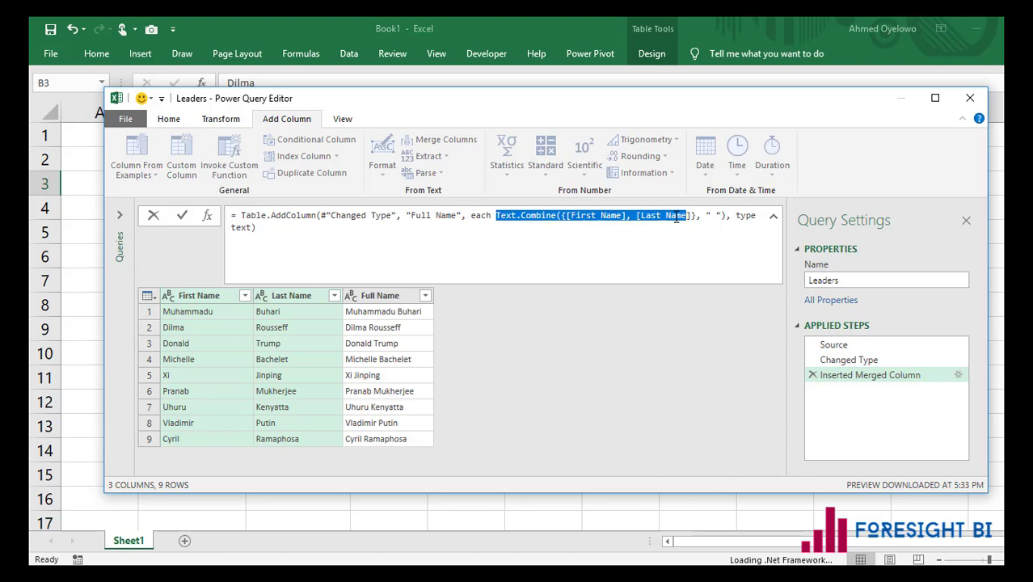
pyautogui.click(774, 220)
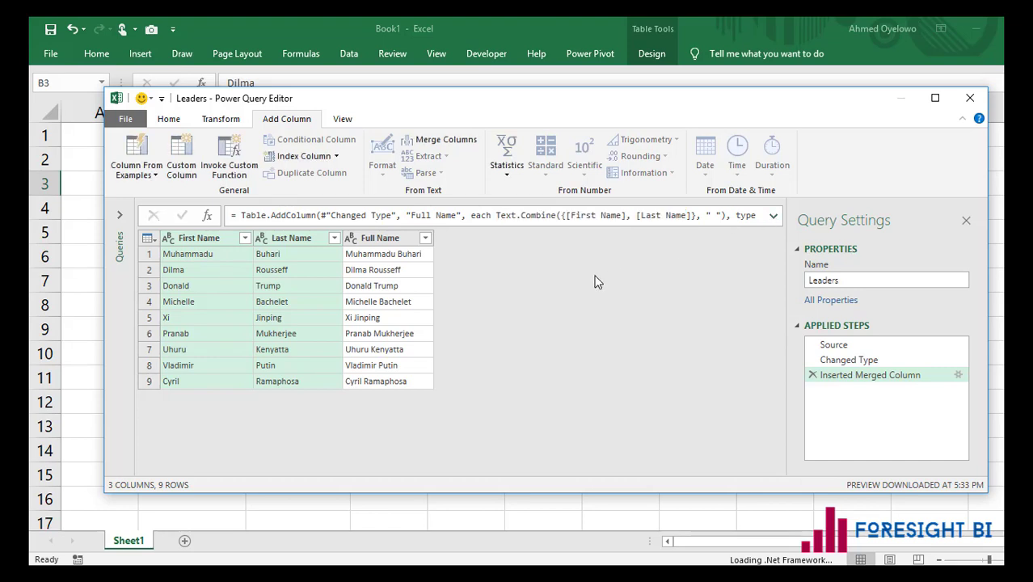